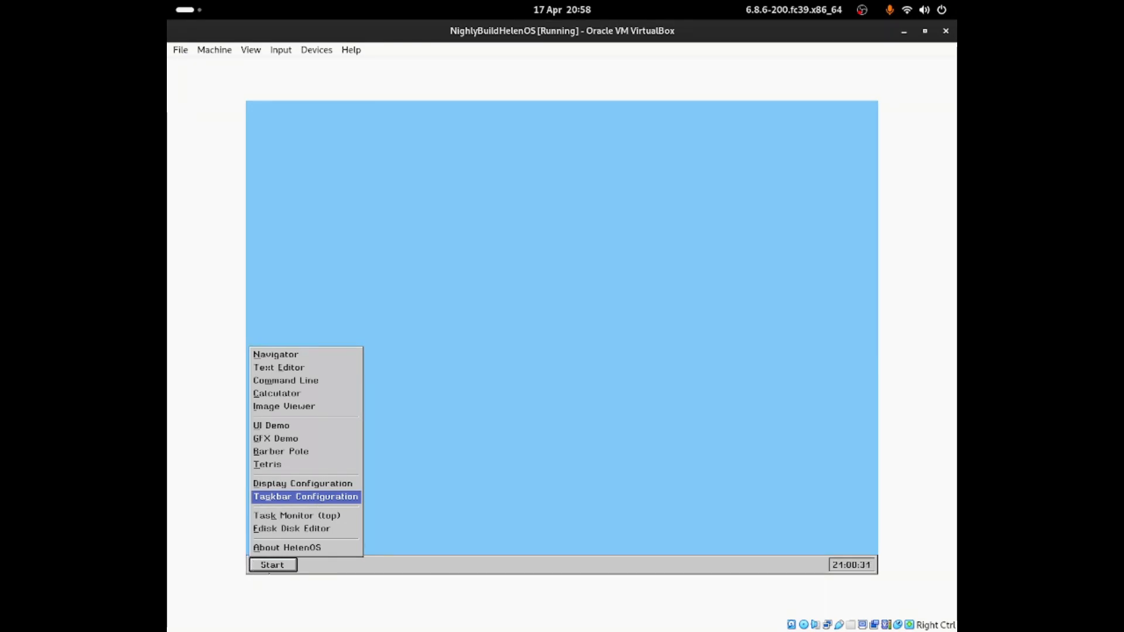
- Open Taskbar Configuration from the HelenOS Start menu
left_click(291, 566)
left_click(290, 565)
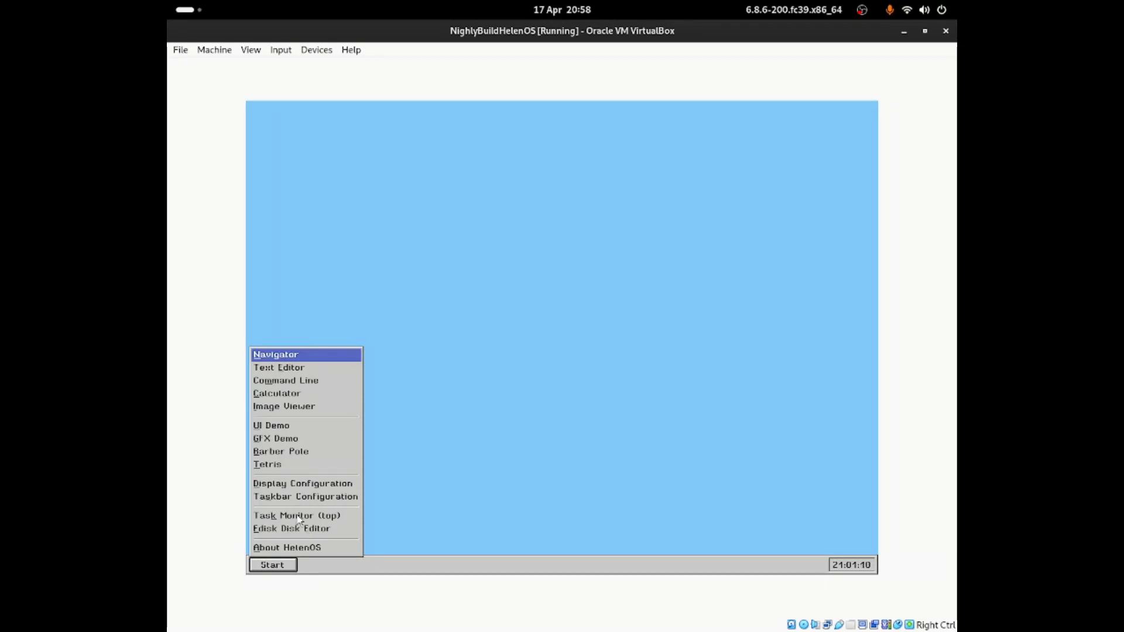
key("Down")
key("Down")
key("Down")
key("Down")
key("Down")
key("Down")
key("Down")
key("Down")
key("Down")
key("Down")
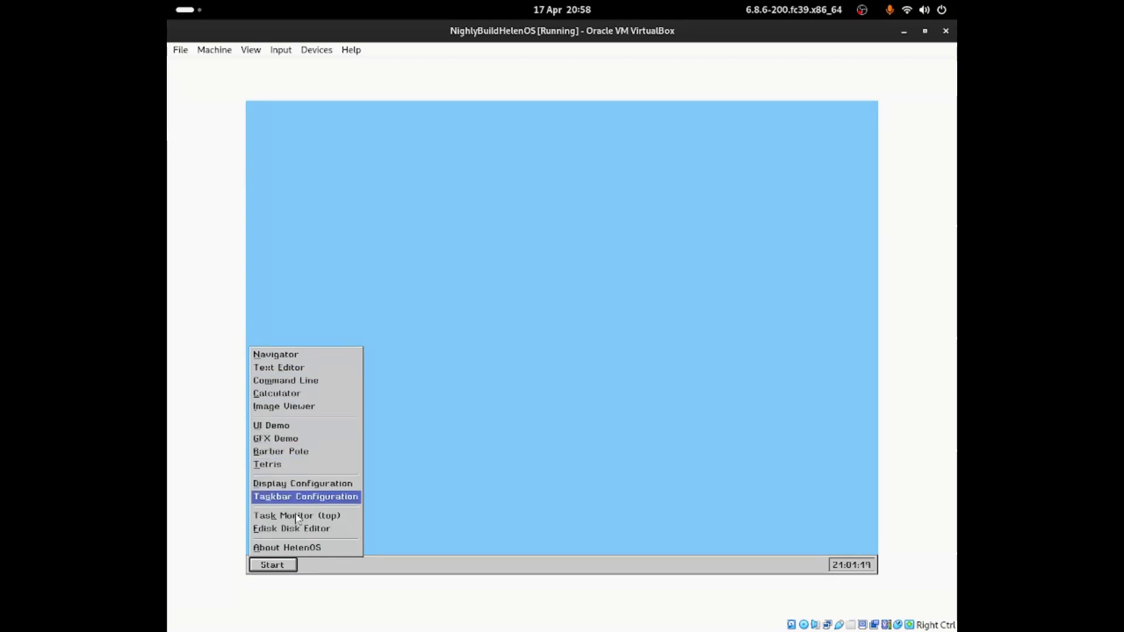
key("Return")
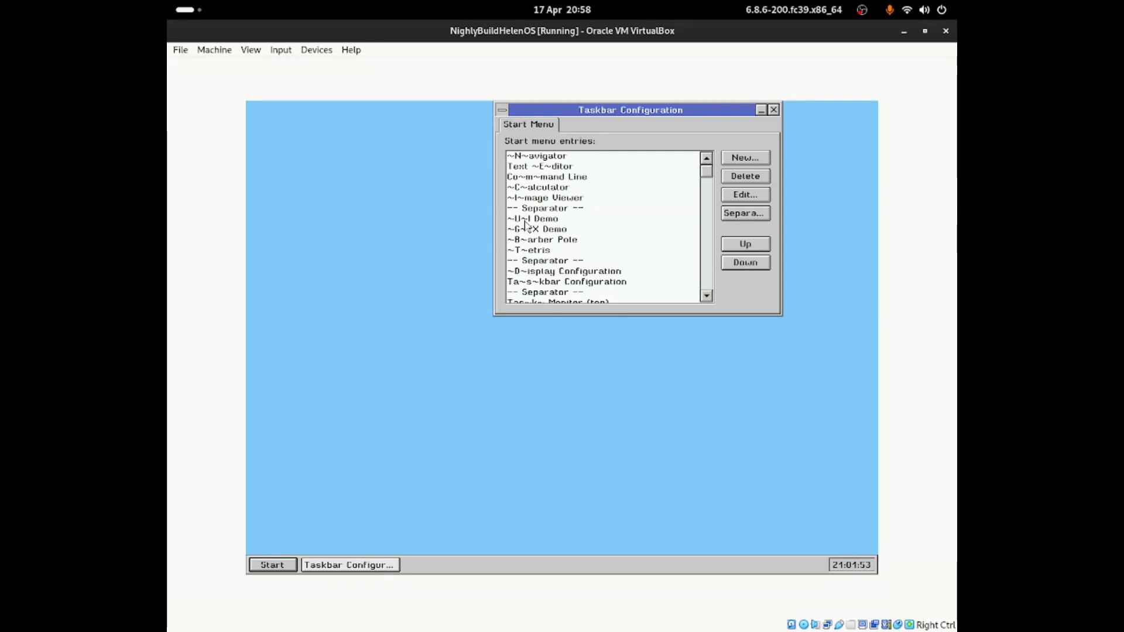
- Examine the start menu entries and separators from Navigator through About HelenOS
left_click(551, 189)
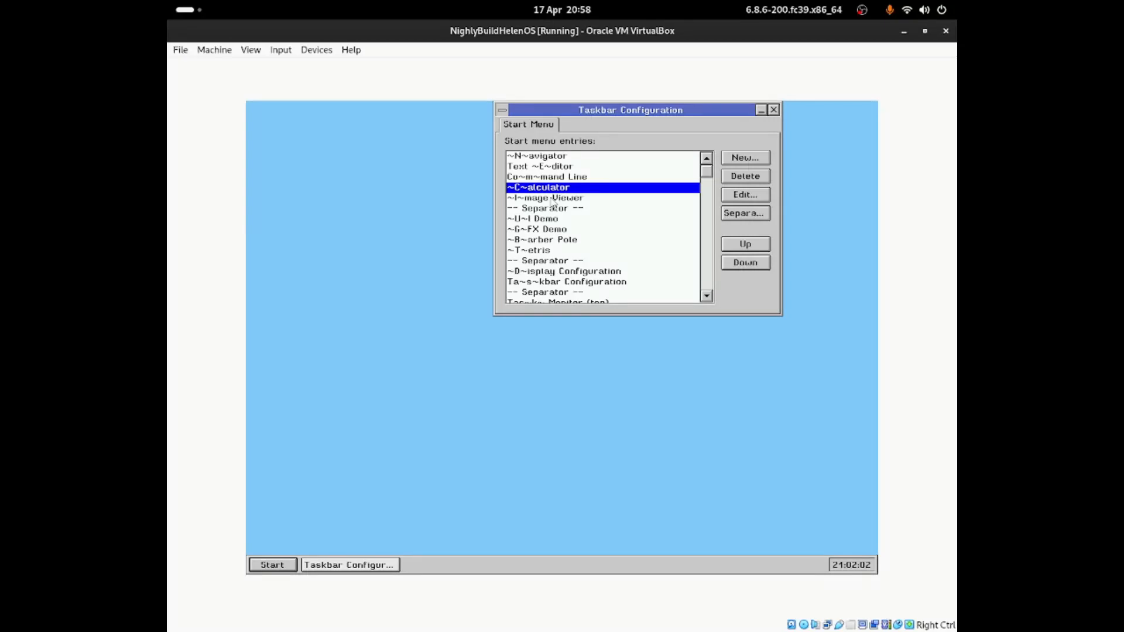
left_click(553, 199)
left_click(555, 181)
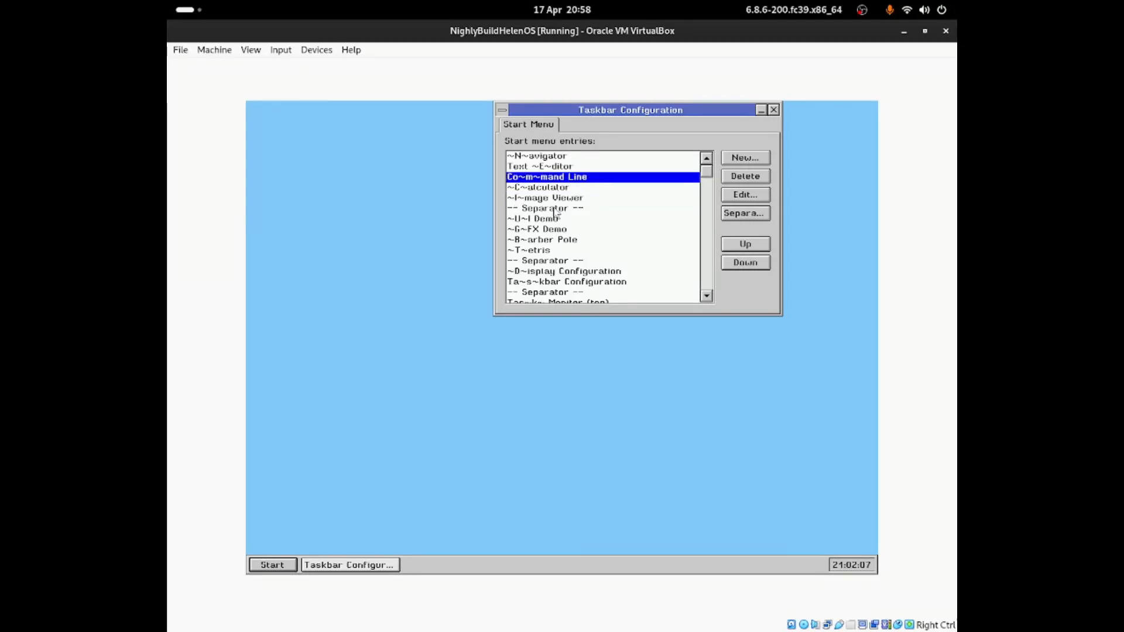
left_click(554, 215)
left_click(554, 177)
left_click(554, 218)
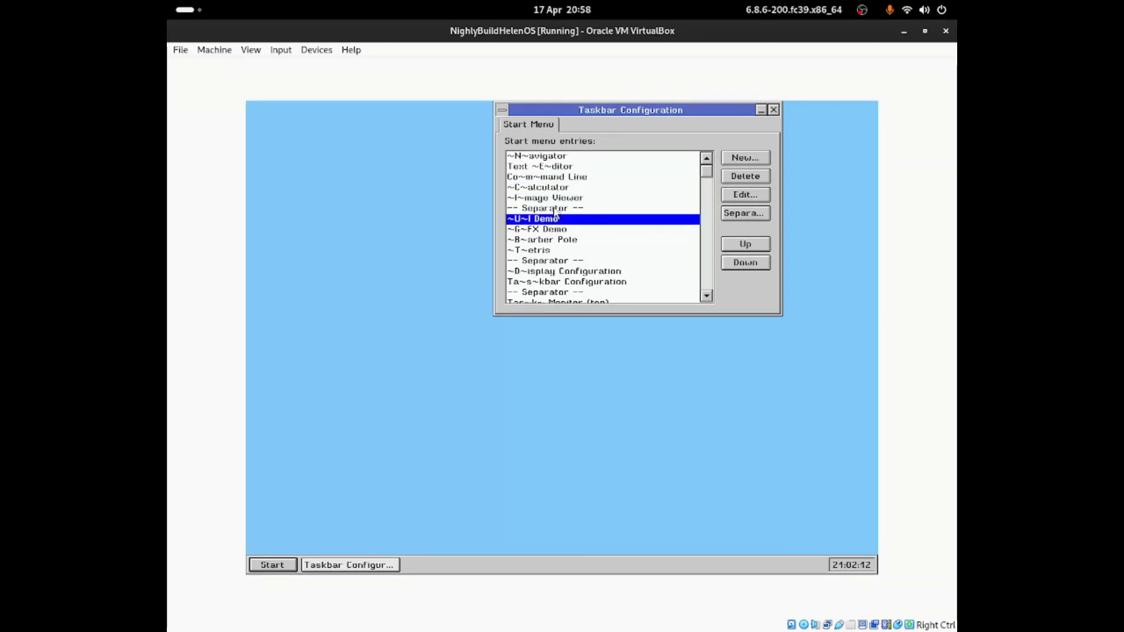
scroll(554, 227, "down", 1)
scroll(554, 226, "up", 1)
left_click(556, 252)
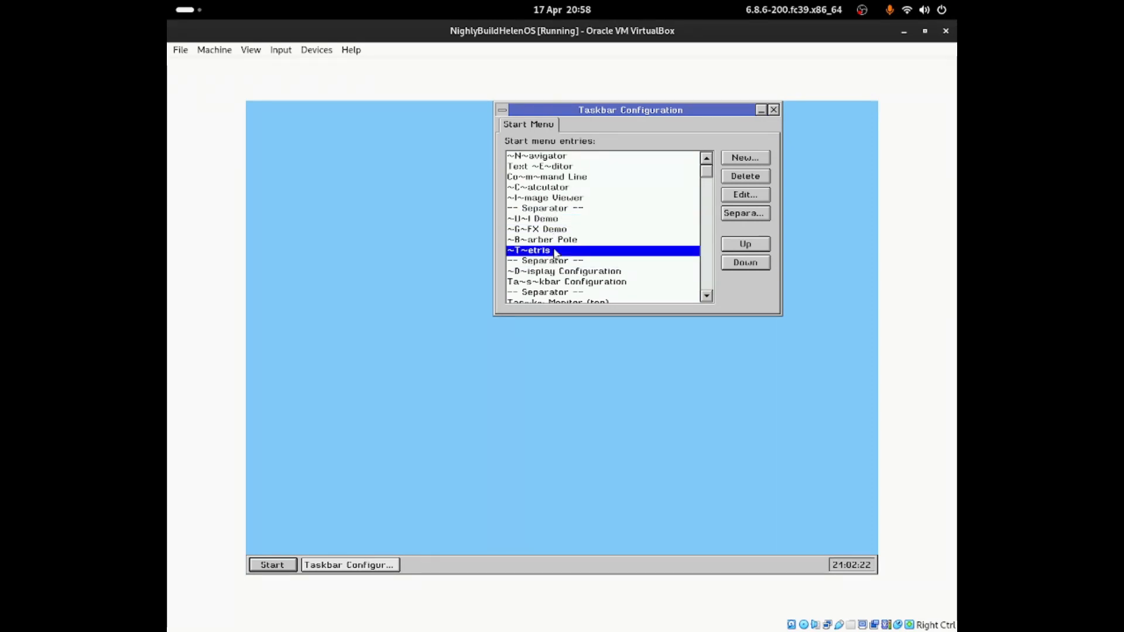
scroll(553, 272, "down", 1)
scroll(553, 273, "down", 1)
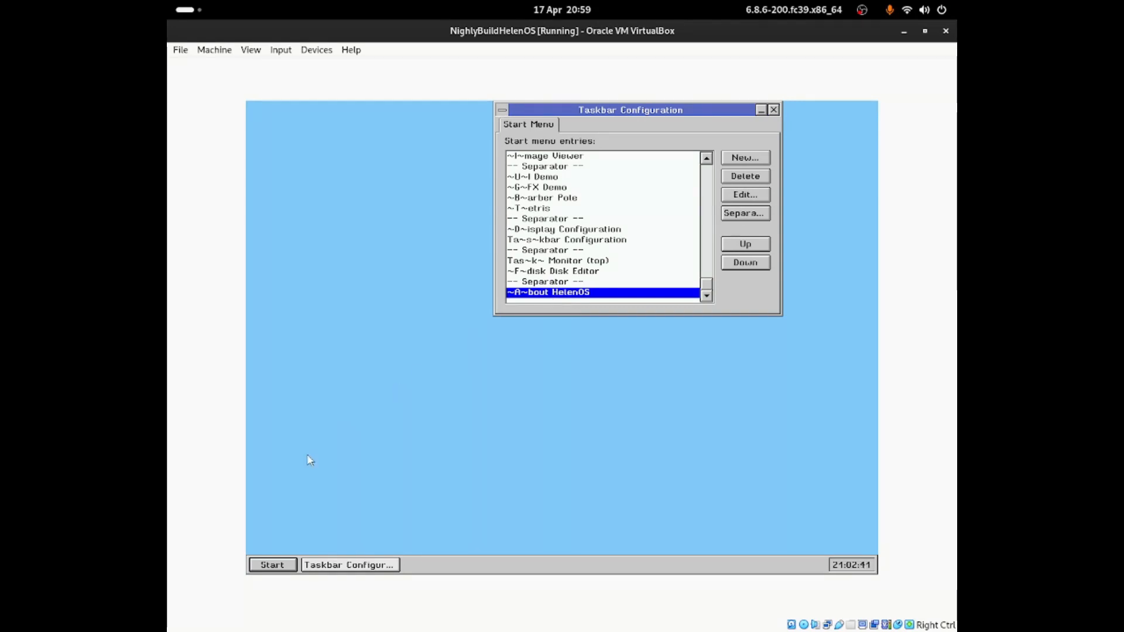
- Compare the Start menu's items with the entries listed in Taskbar Configuration
left_click(259, 569)
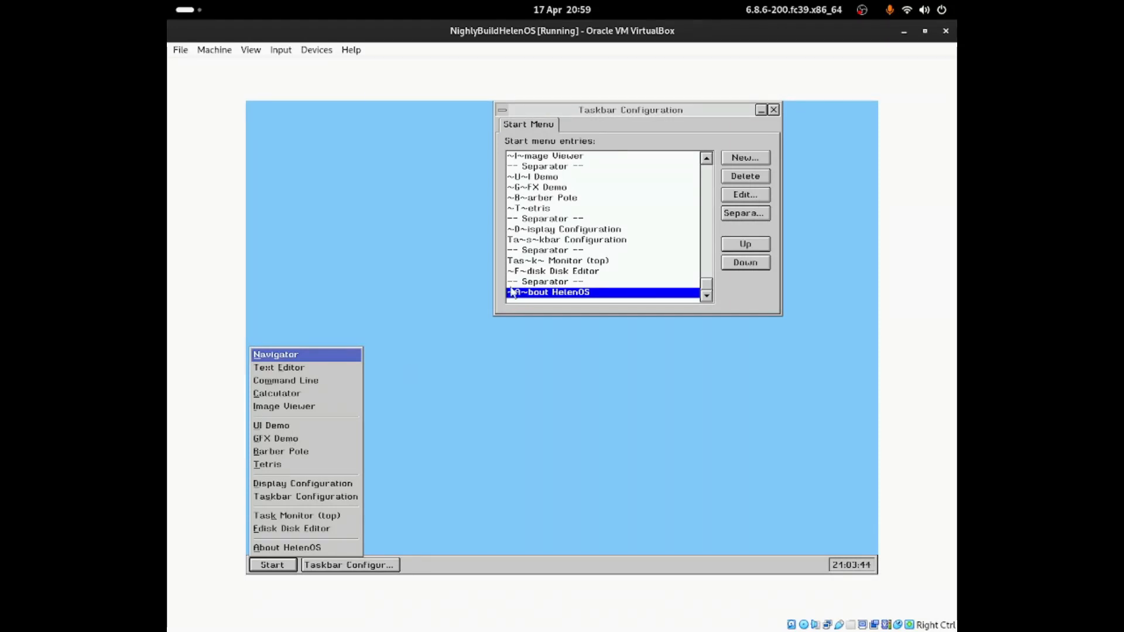
left_click(509, 294)
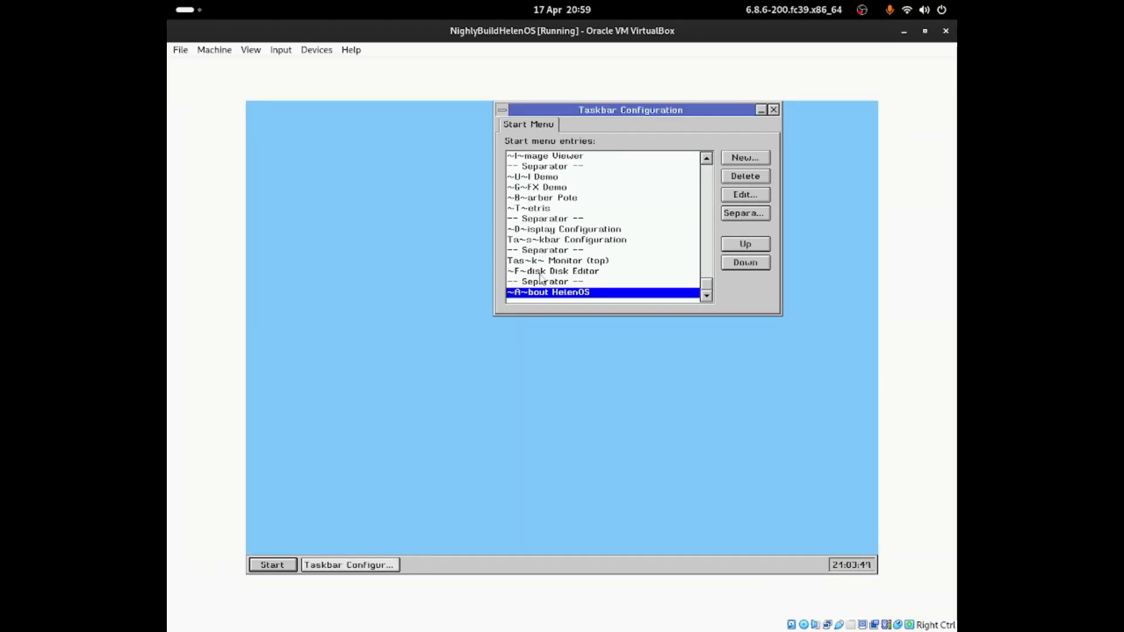
left_click(289, 565)
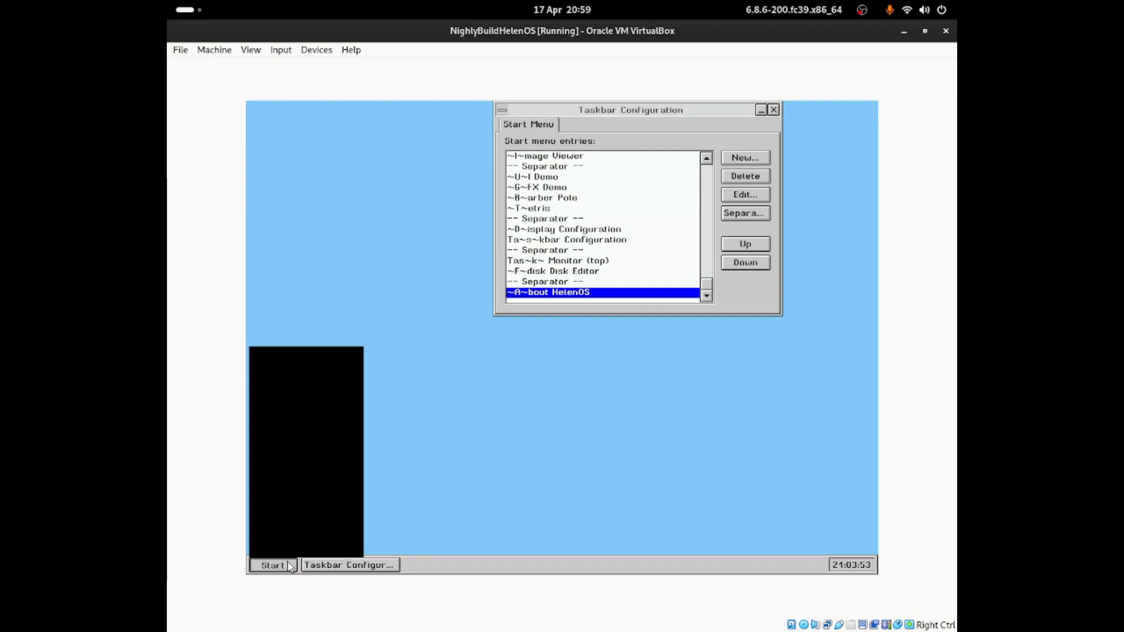
left_click(289, 566)
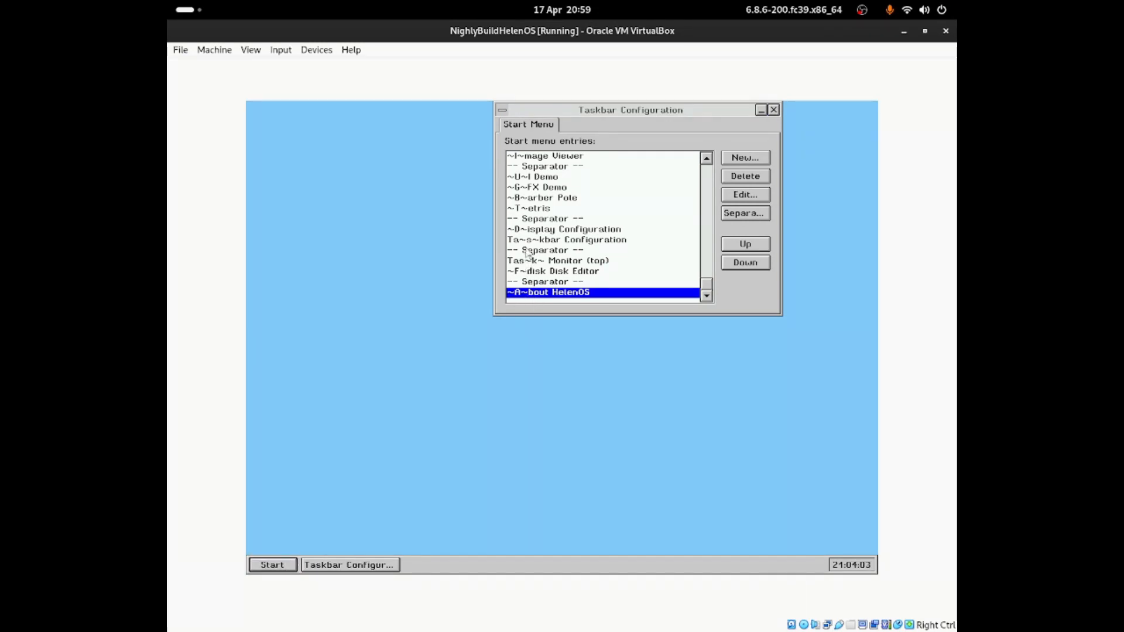
- Run the selection through the start menu entries and back up to the first entries of the list
left_click(533, 218)
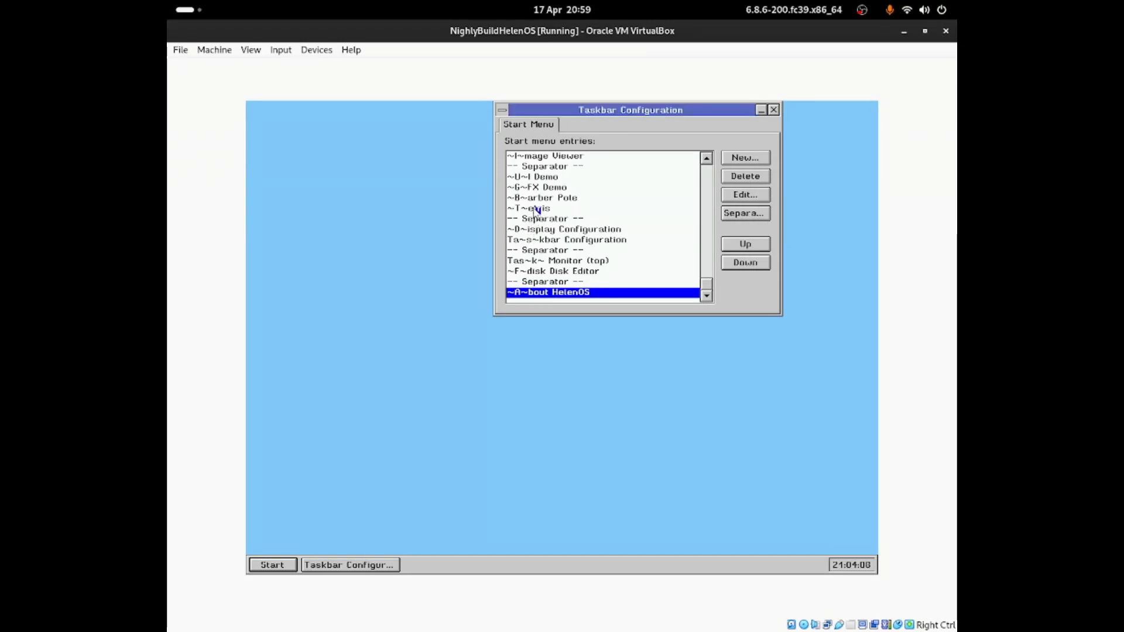
left_click(534, 209)
left_click(539, 187)
left_click(545, 172)
left_click(550, 184)
left_click(553, 168)
left_click(553, 160)
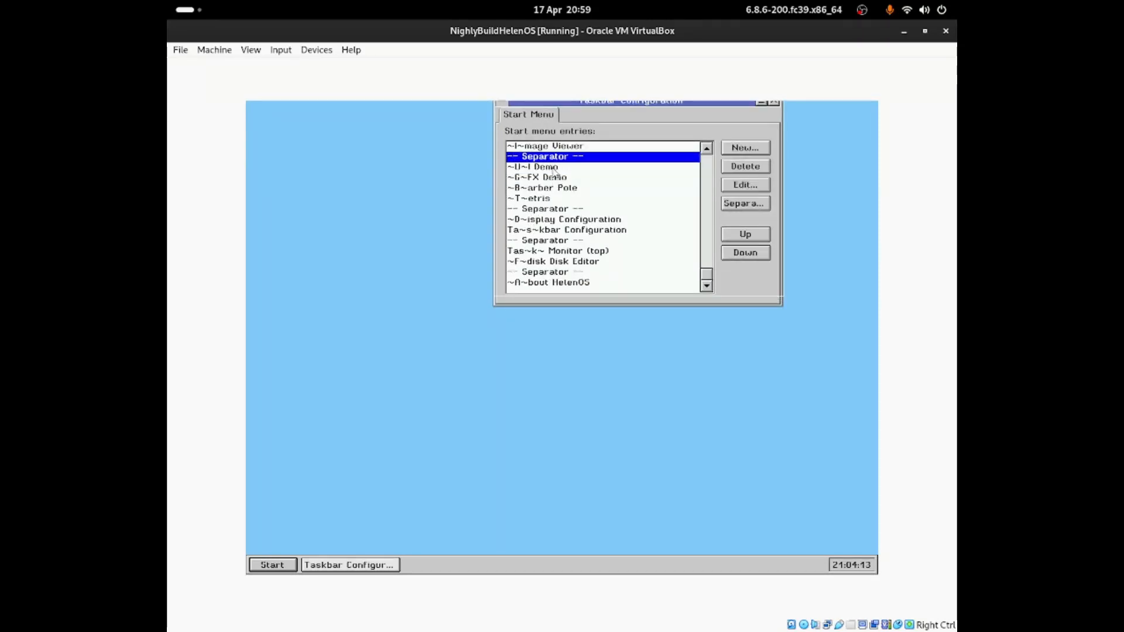
left_click_drag(553, 168, 556, 152)
scroll(555, 158, "down", 3)
scroll(568, 149, "up", 2)
scroll(571, 143, "down", 2)
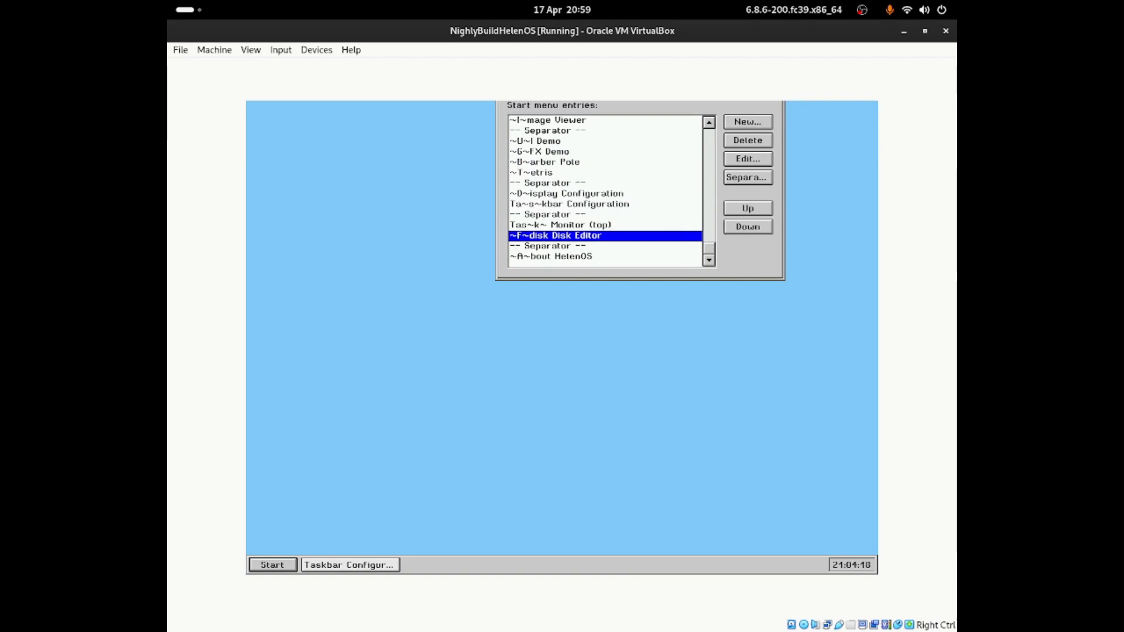
left_click(561, 162)
left_click(559, 141)
left_click(559, 131)
left_click(559, 162)
left_click(559, 141)
left_click(559, 121)
key("Up")
key("Up")
key("Up")
key("Up")
key("Down")
key("Down")
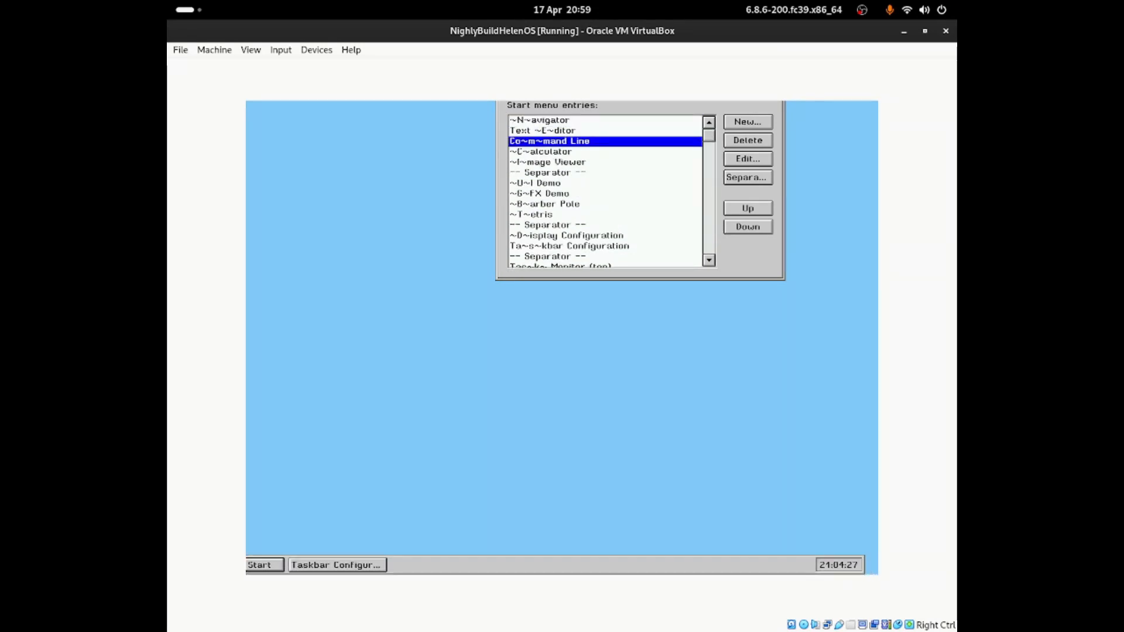
key("Up")
key("Up")
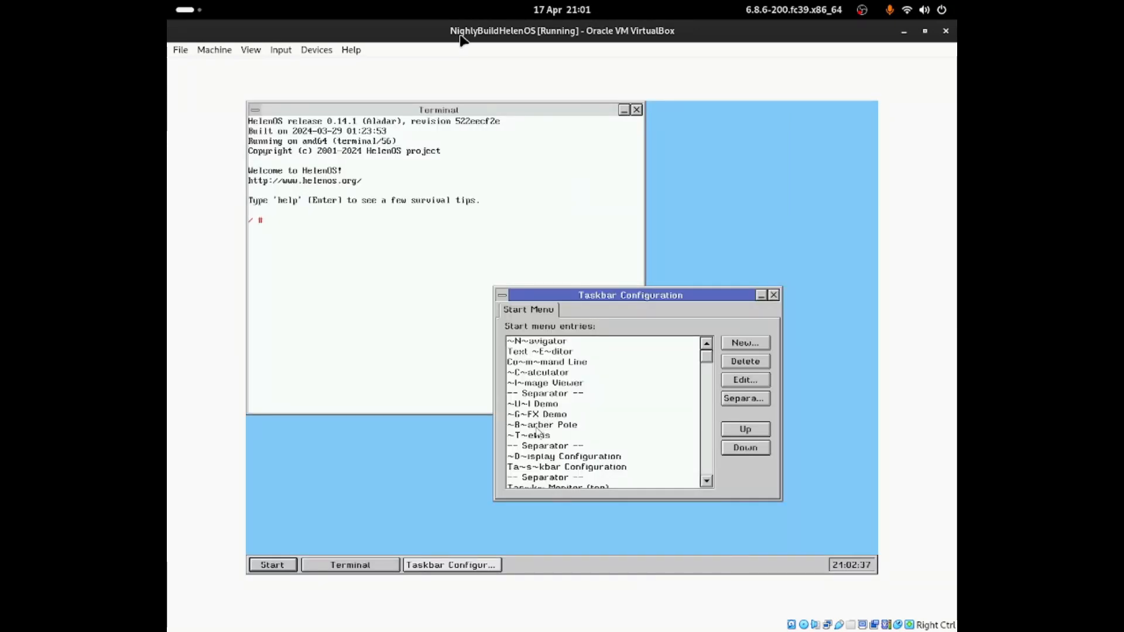
- Move the Tetris entry up above Barber Pole and GFX Demo, checking the order in the Start menu between moves
left_click(538, 435)
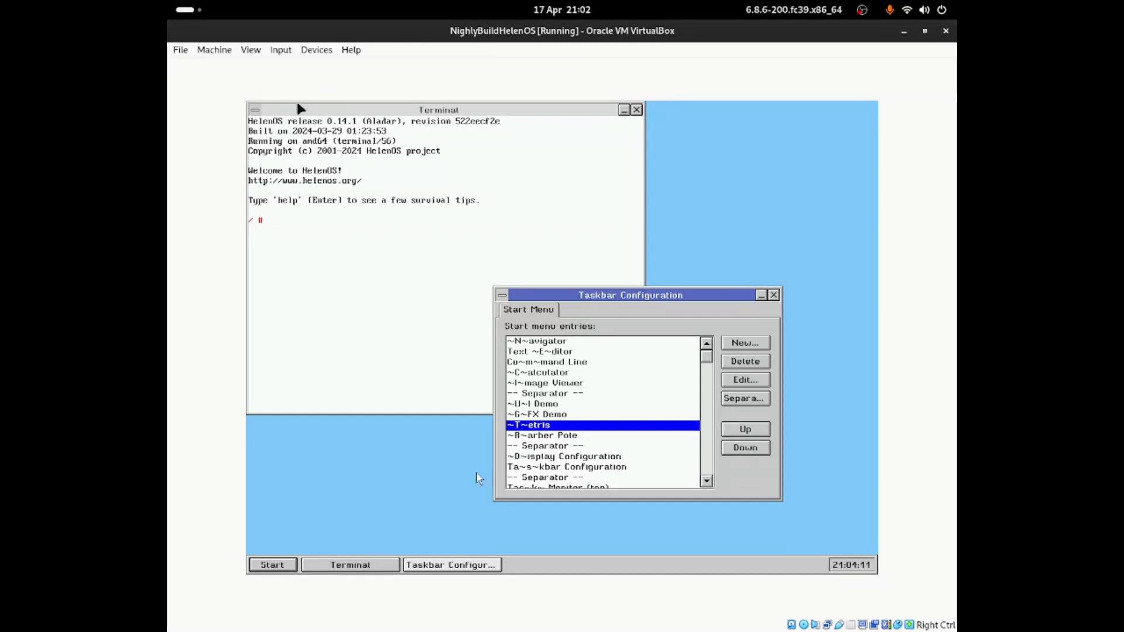
left_click(274, 564)
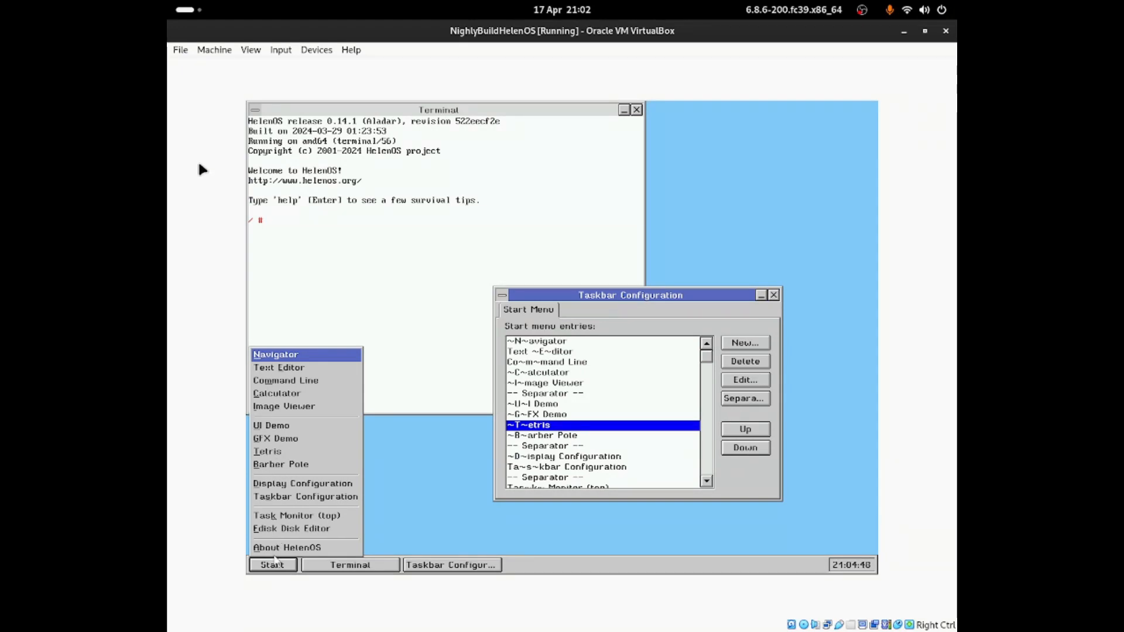
left_click(275, 565)
left_click(726, 432)
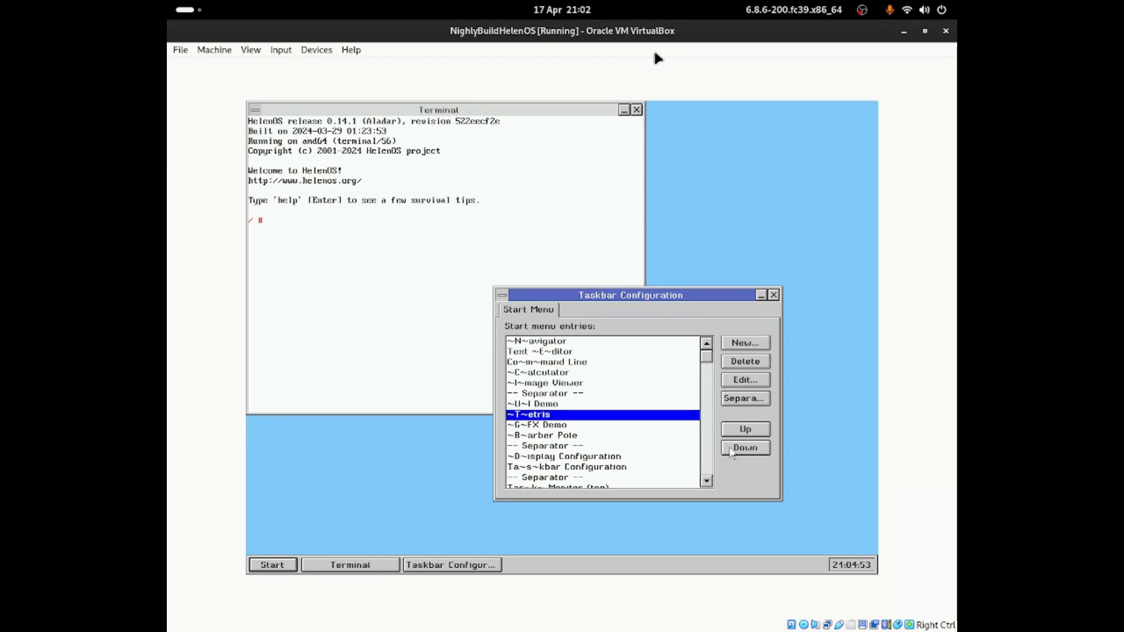
- Move the GFX Demo entry down below the separator that follows Barber Pole, and reposition the Taskbar Configuration window
left_click(731, 450)
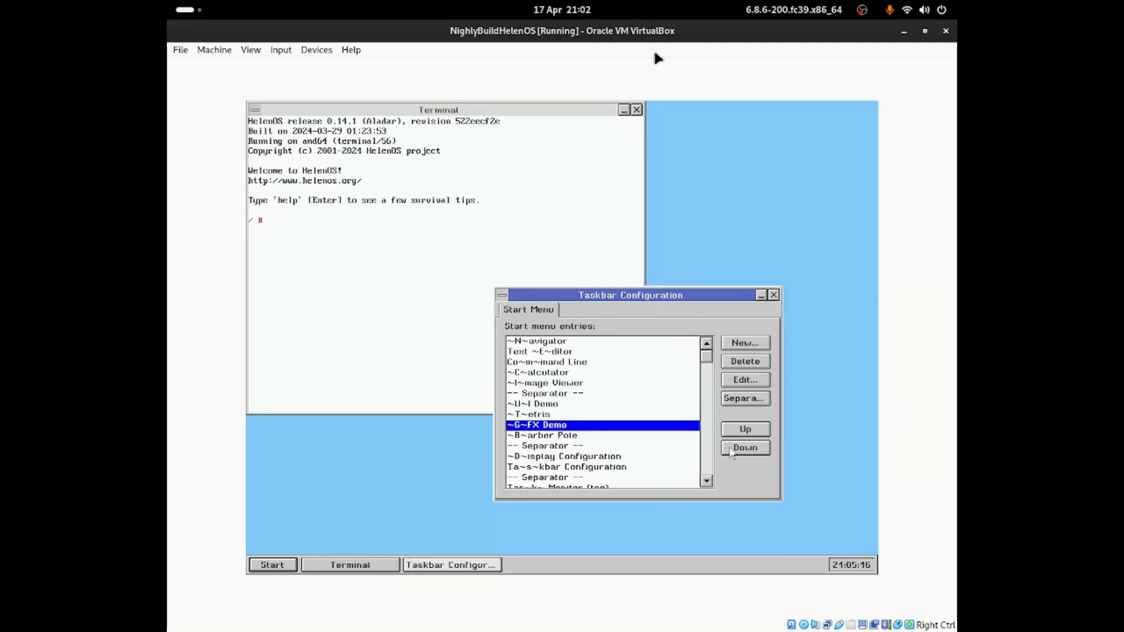
mouse_move(699, 300)
left_mouse_down()
mouse_move(602, 449)
mouse_move(591, 434)
mouse_move(679, 340)
mouse_move(700, 296)
left_mouse_up()
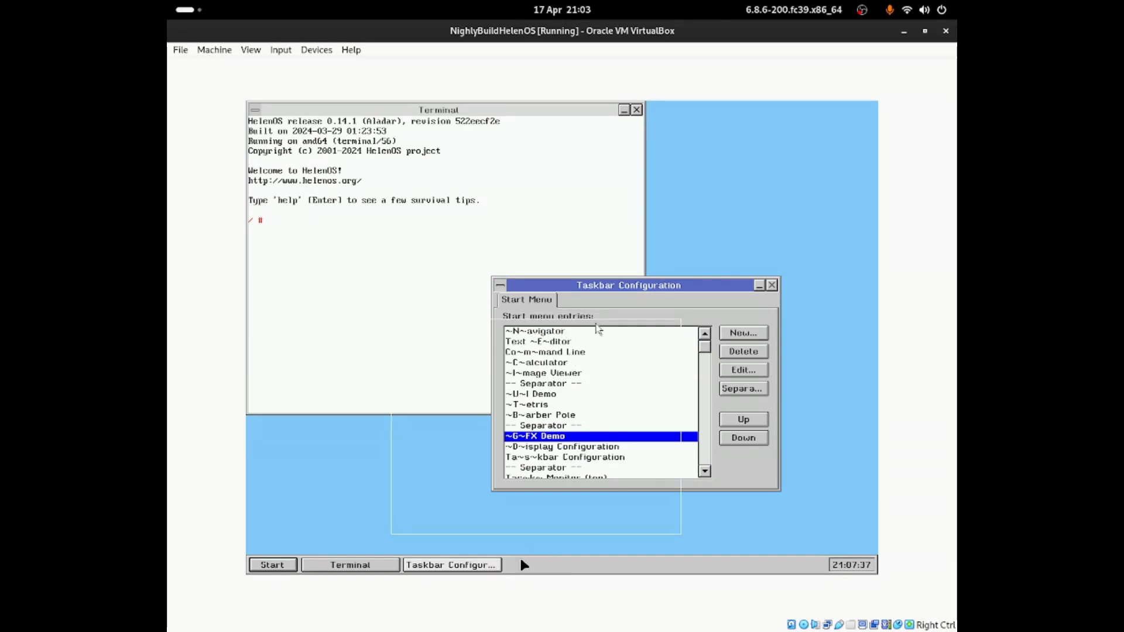
left_click_drag(594, 323, 663, 278)
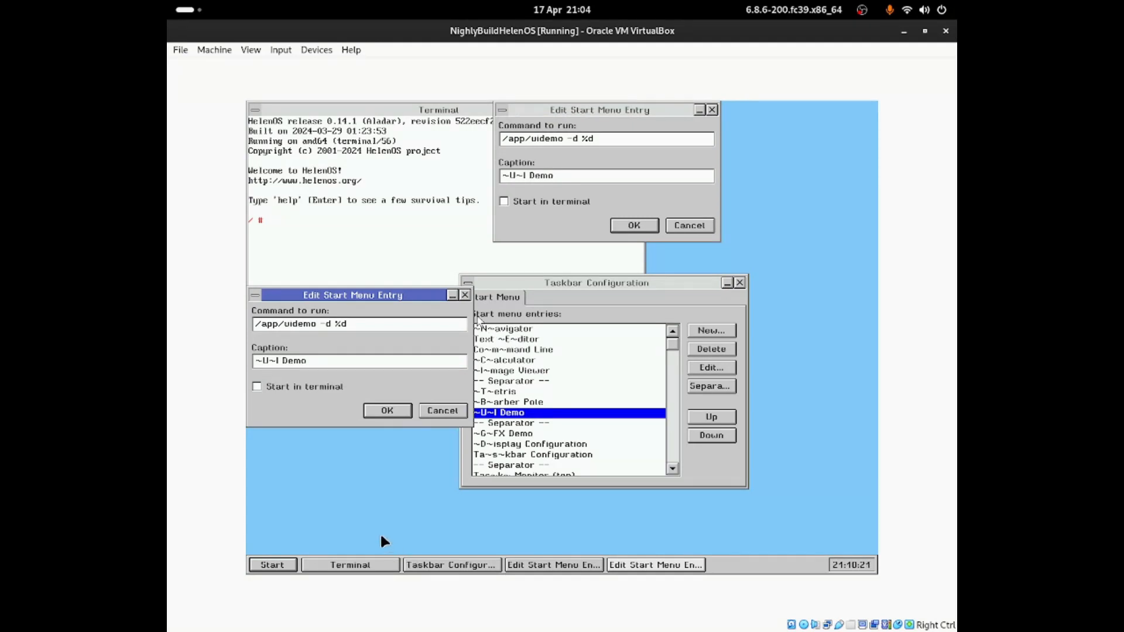
- Close the duplicate entry editor and change the UI Demo entry's caption to "~U~I Demo 2024"
left_click(464, 295)
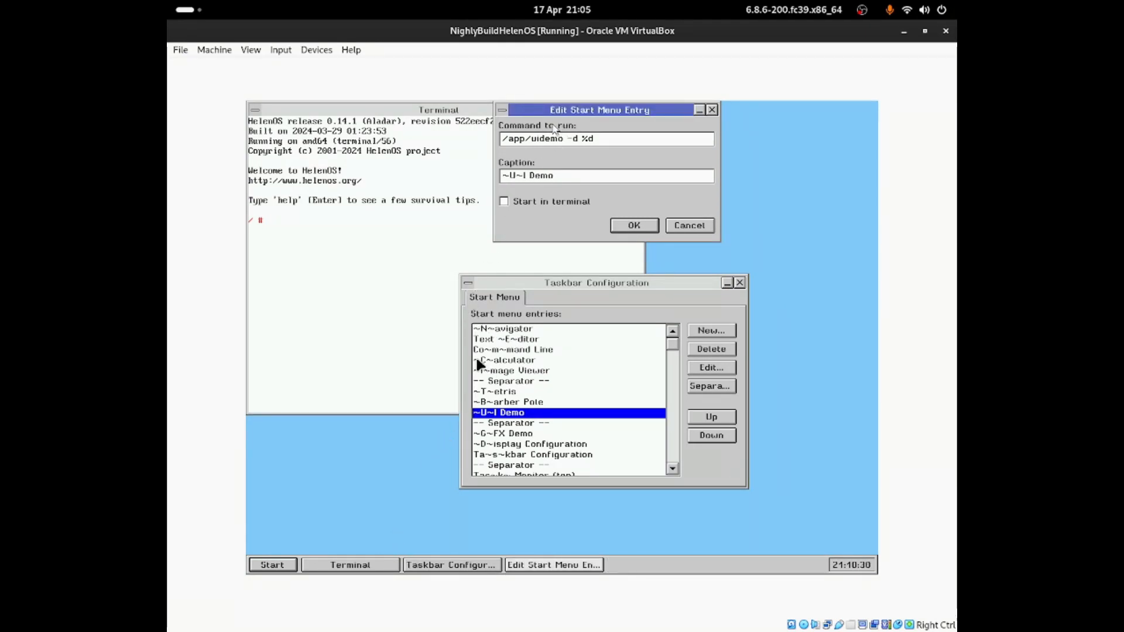
left_click_drag(550, 114, 525, 211)
left_click(566, 232)
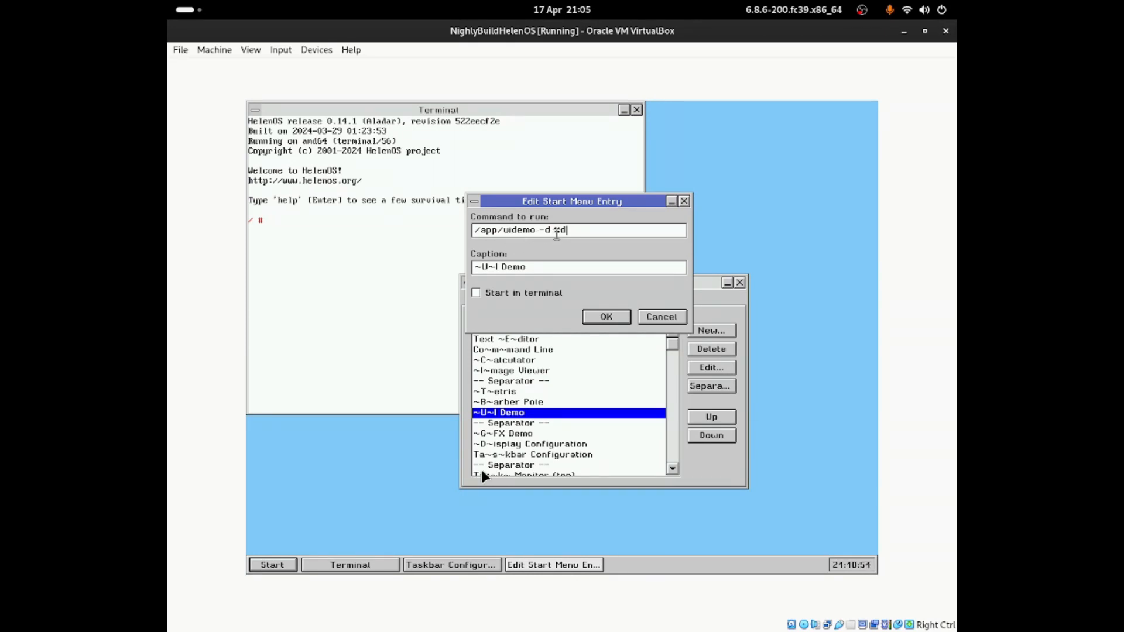
left_click_drag(555, 233, 568, 232)
left_click(569, 232)
type("2")
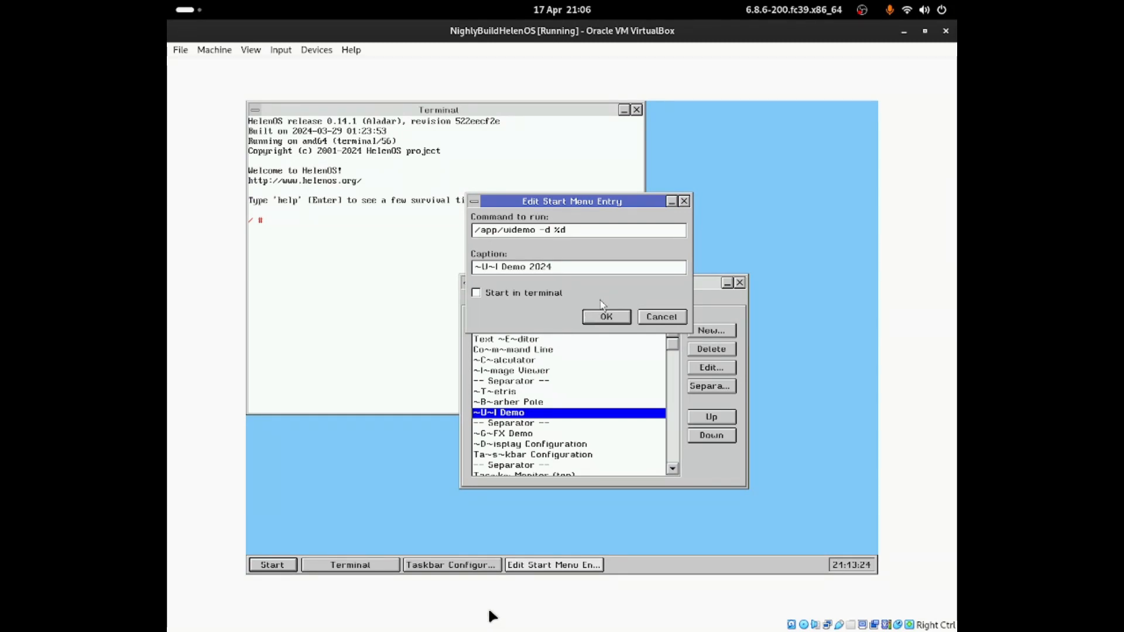
left_click(600, 300)
left_click(607, 316)
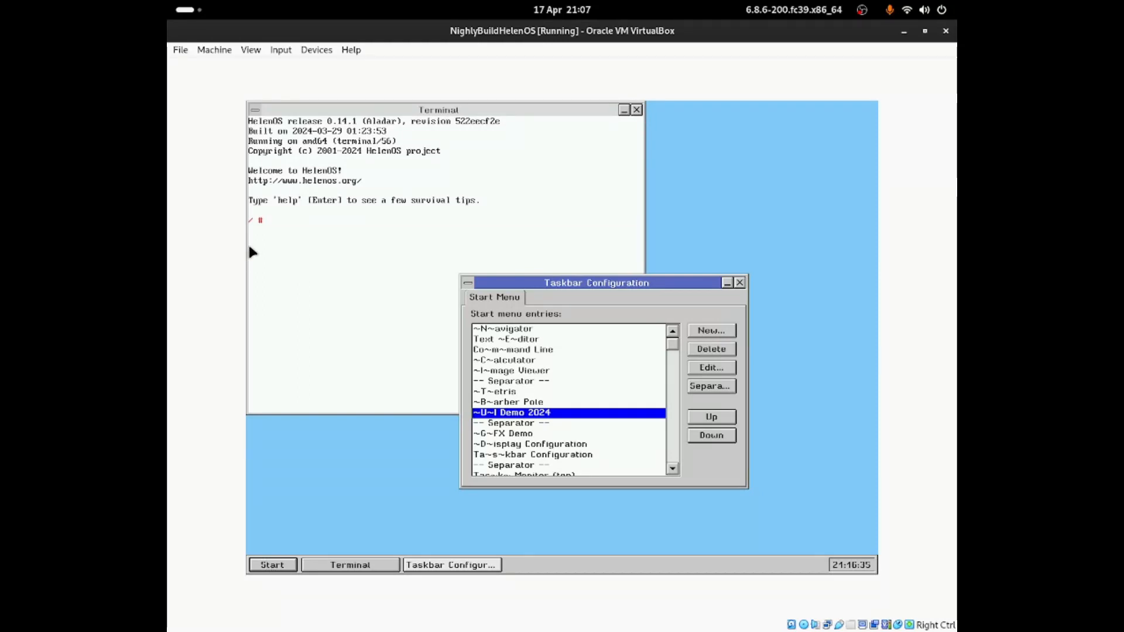
- Check the Start menu for the renamed UI Demo 2024 entry
left_click(281, 565)
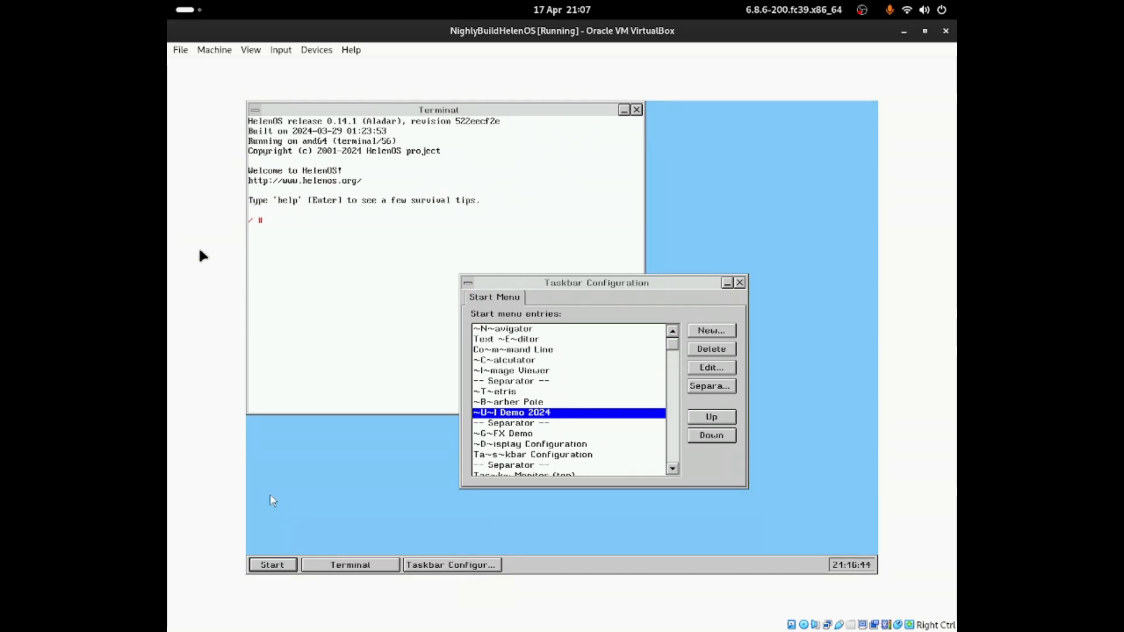
left_click(290, 566)
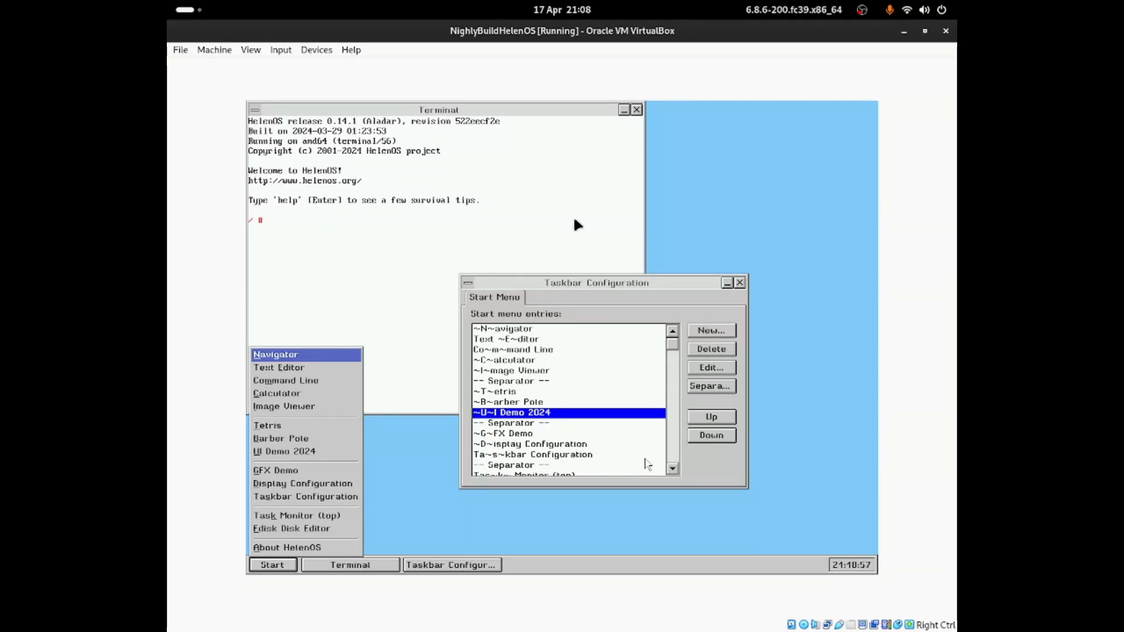
left_click(684, 466)
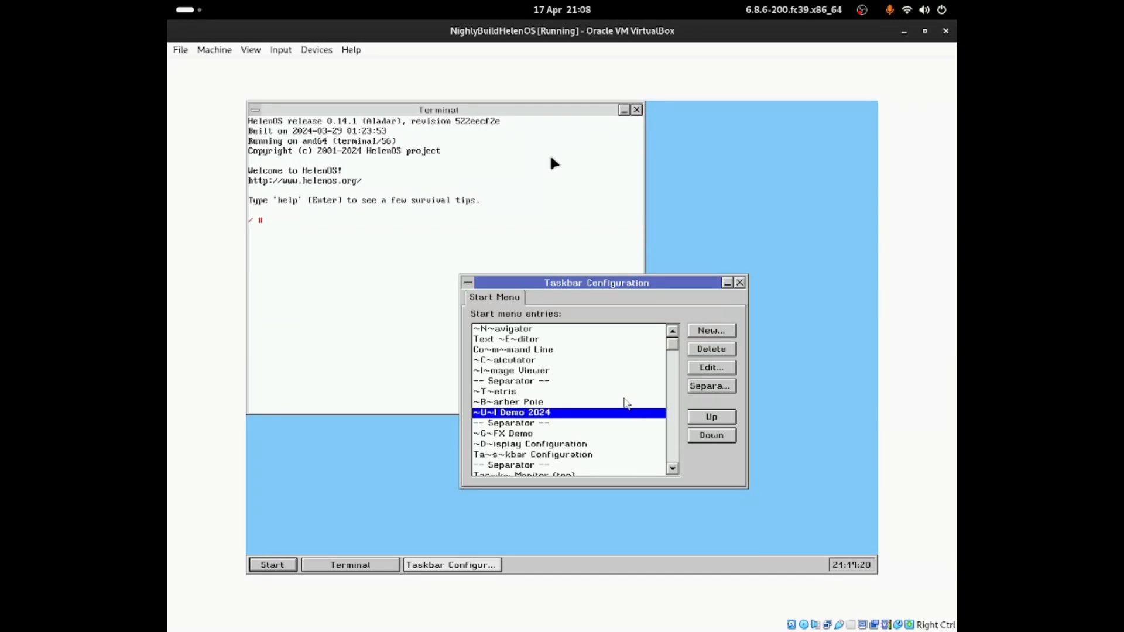
- Delete the Tetris entry and check the Start menu for the change
left_click(624, 395)
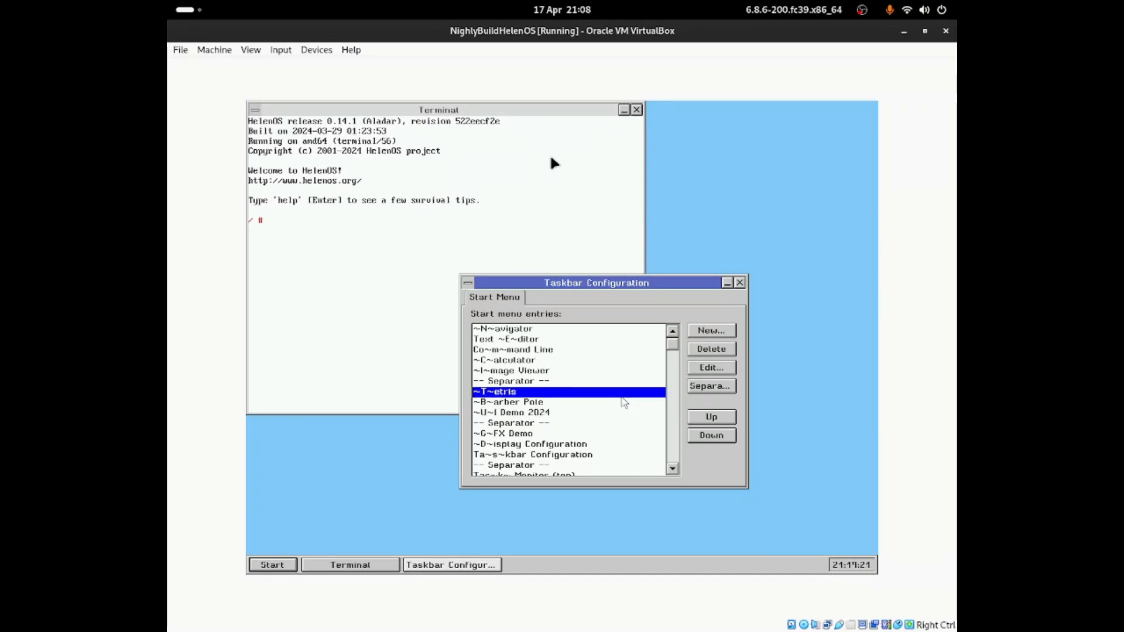
left_click(704, 350)
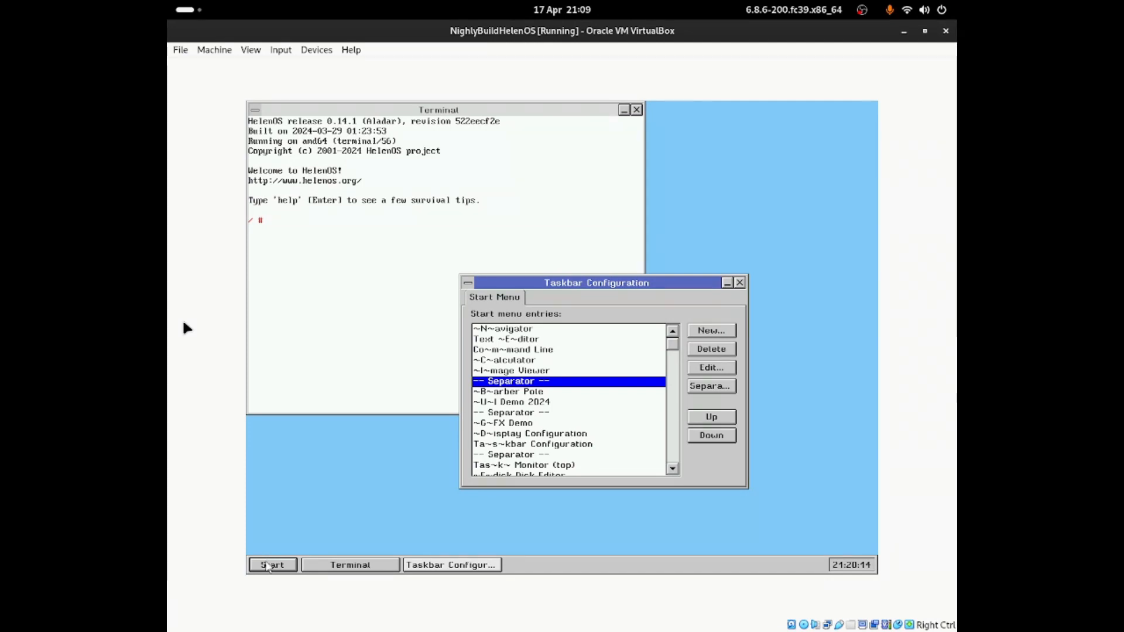
left_click(267, 564)
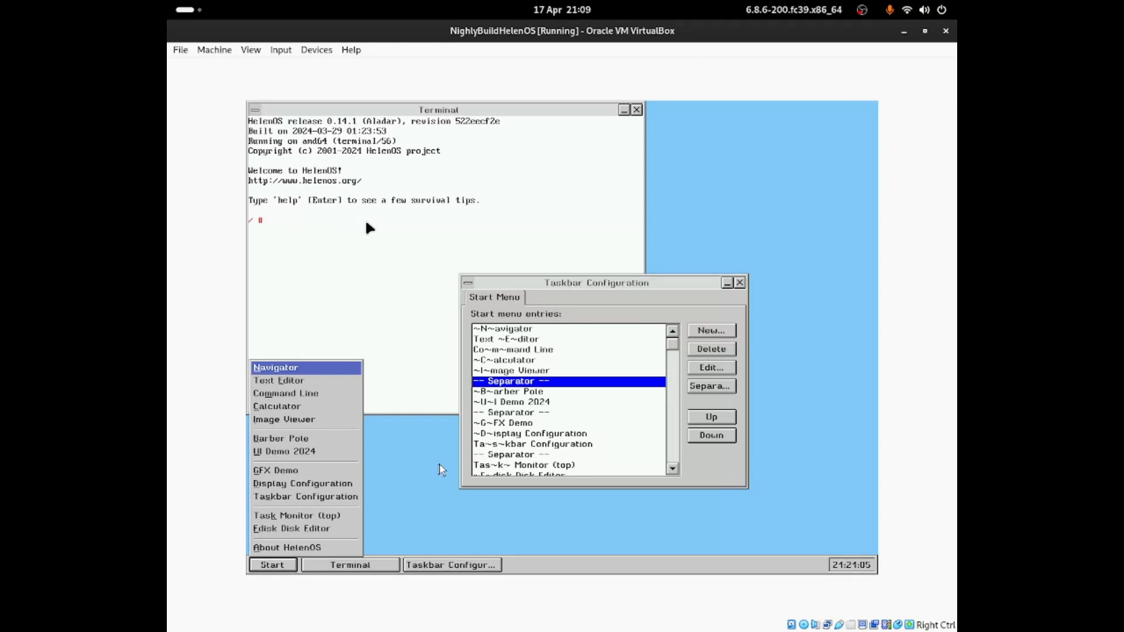
left_click(467, 466)
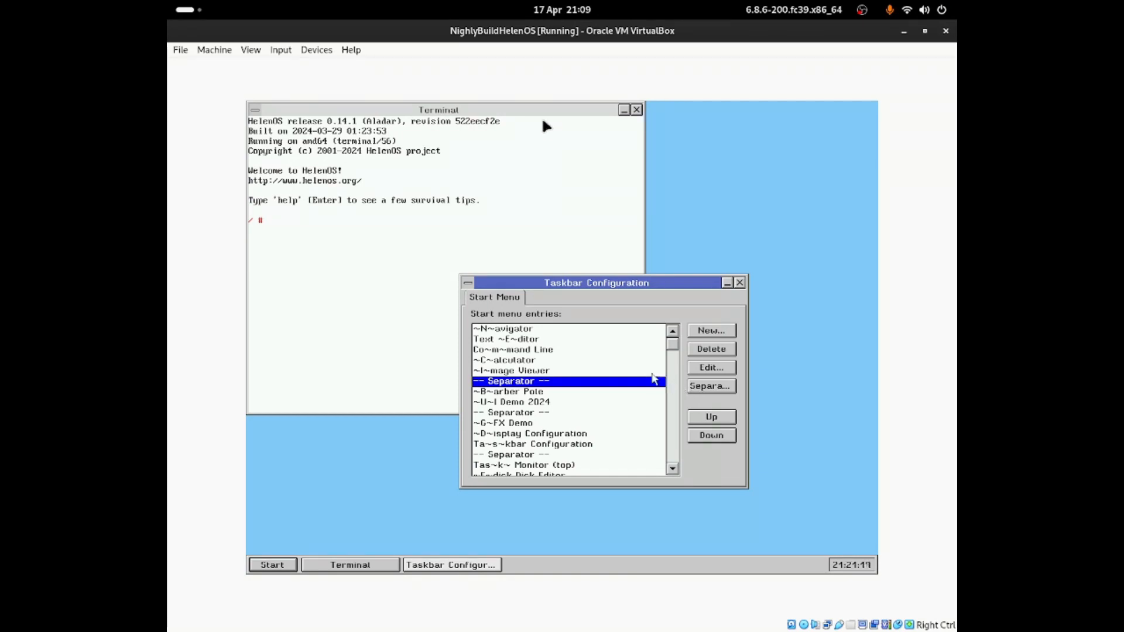
- Add separators to the end of the start menu entries, after About HelenOS
left_click(609, 350)
left_click(611, 360)
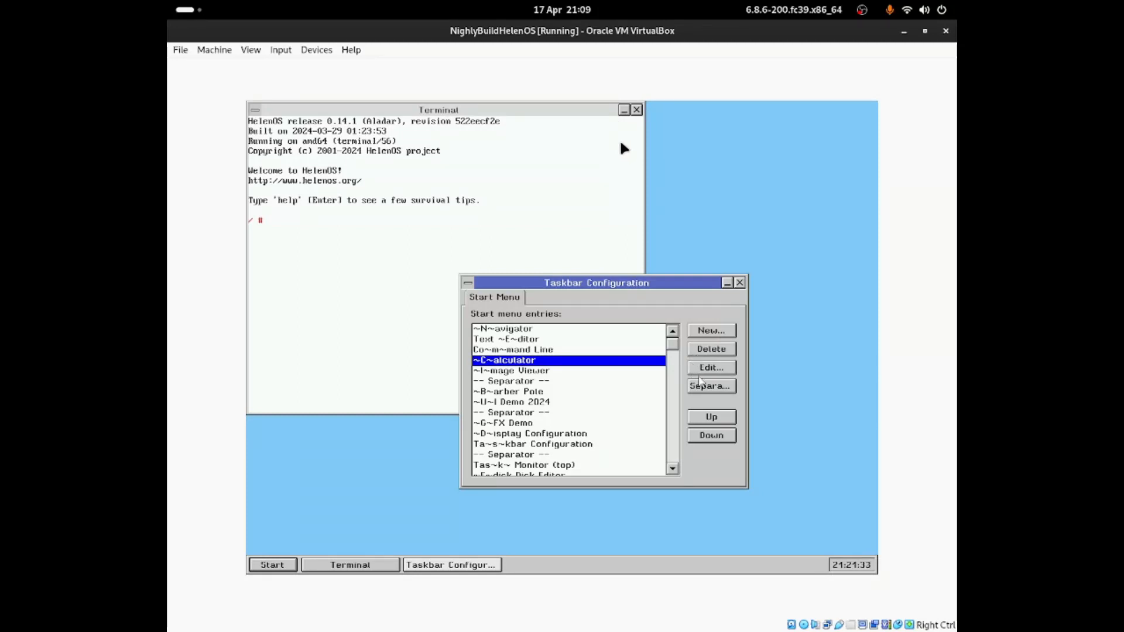
left_click(704, 386)
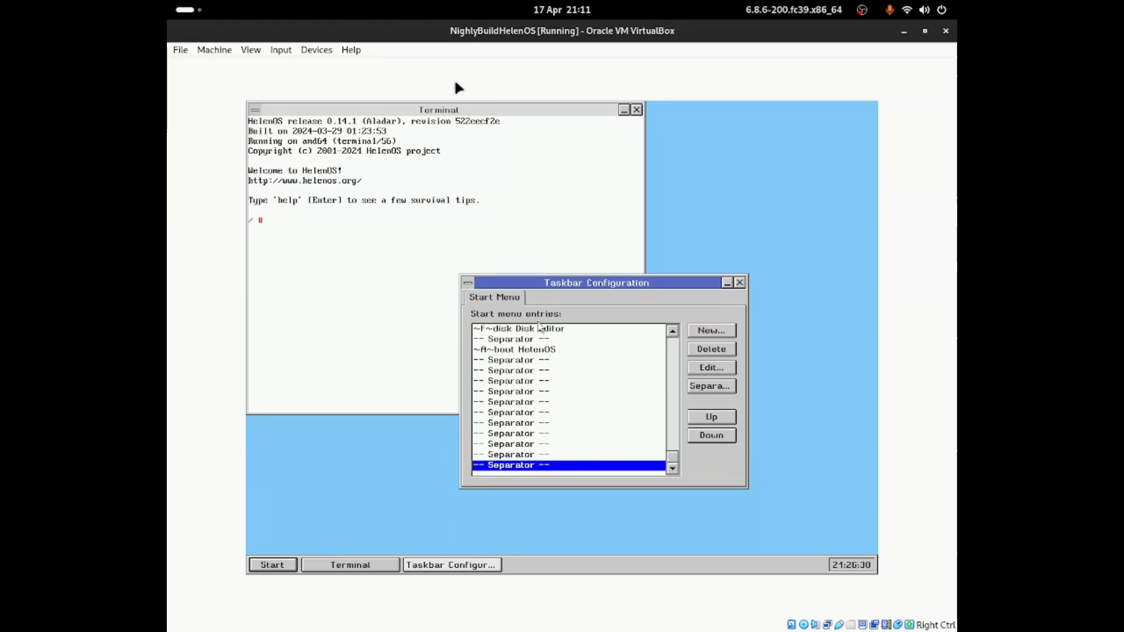
- Delete the last separator at the end of the start menu entries
left_click(694, 417)
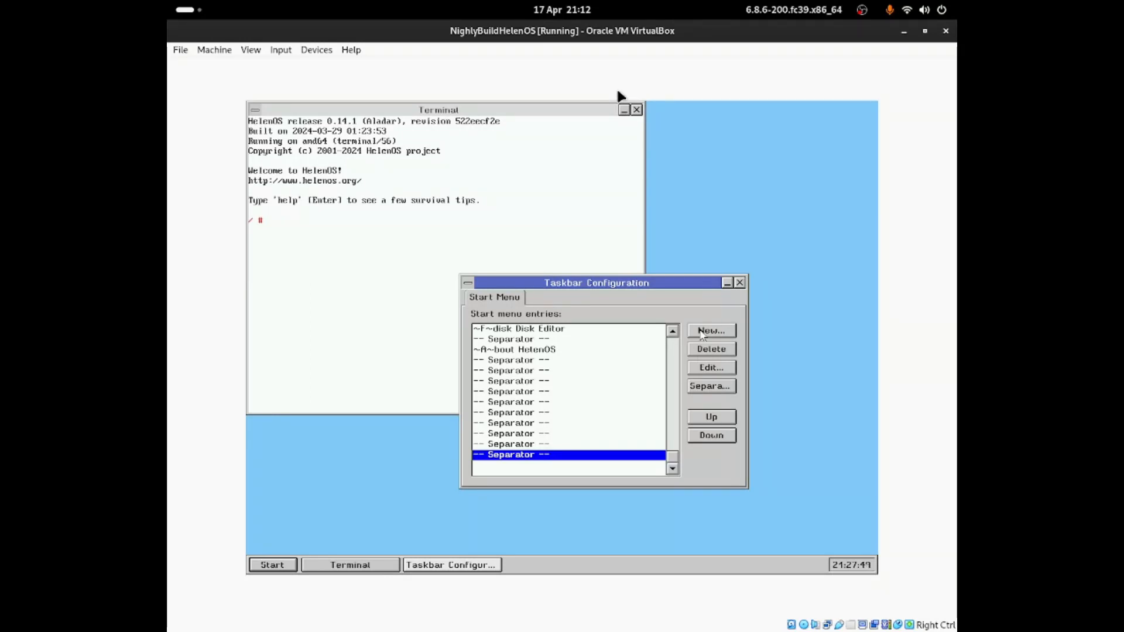
key("Delete")
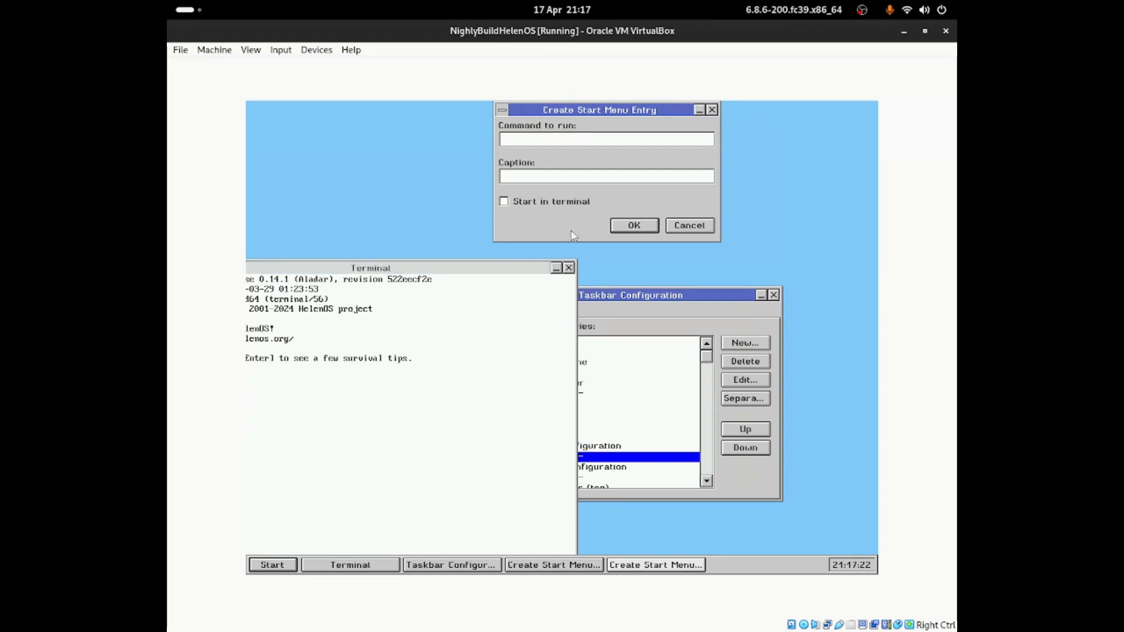
- Close the Terminal window and create a start menu entry captioned "Game" with the command "app/tetris -d %d"
left_click(568, 272)
left_click(568, 270)
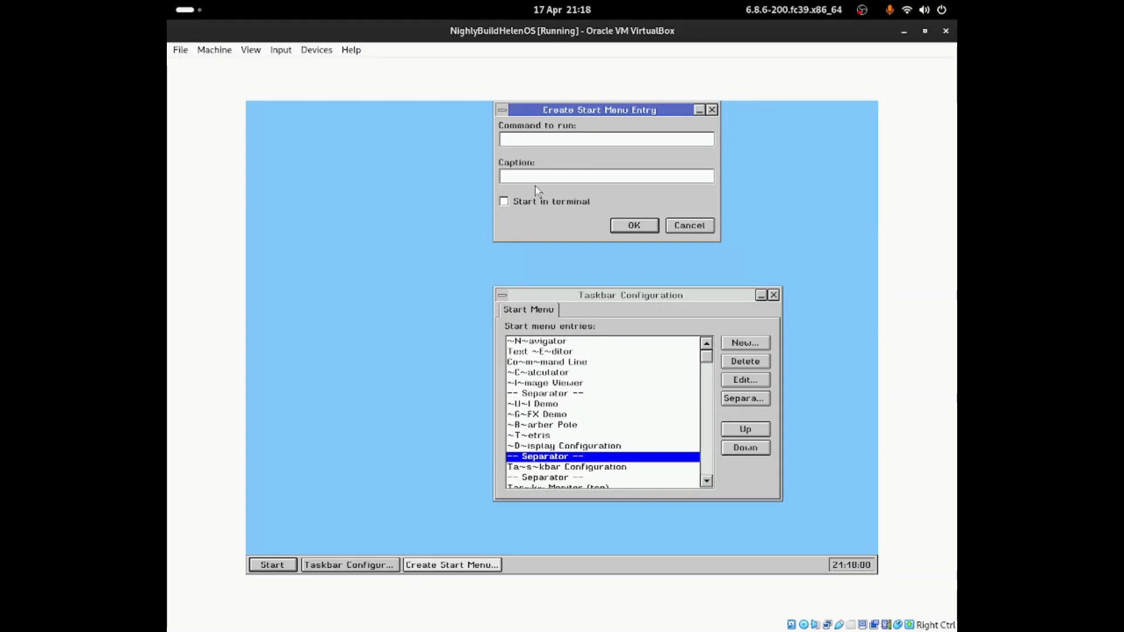
left_click(542, 142)
type("app/ter")
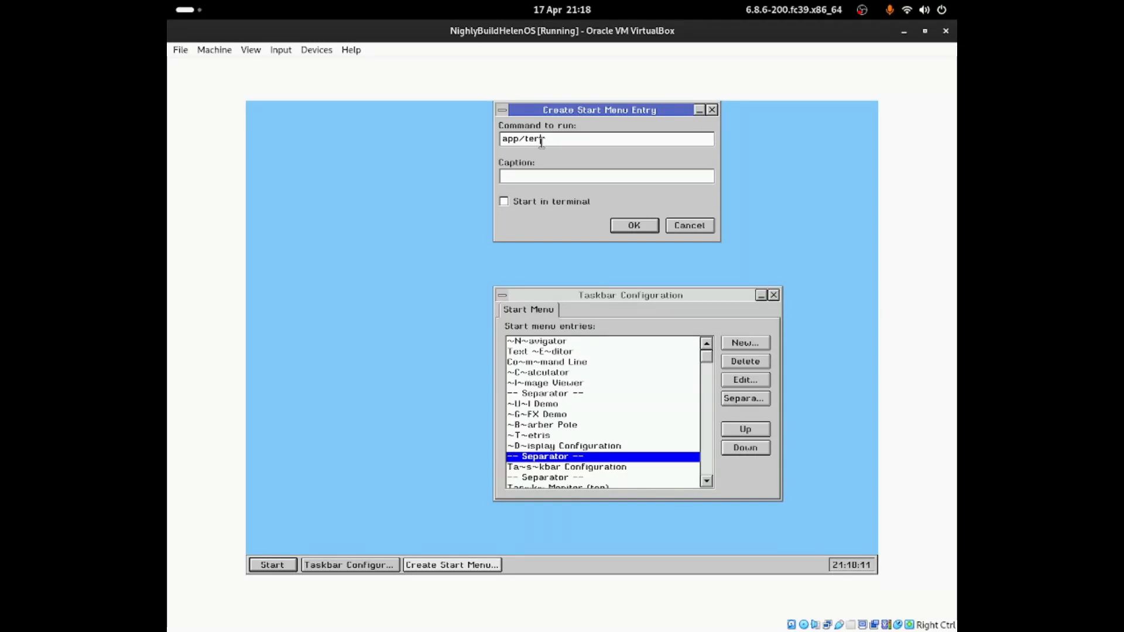
key("BackSpace")
type("ter")
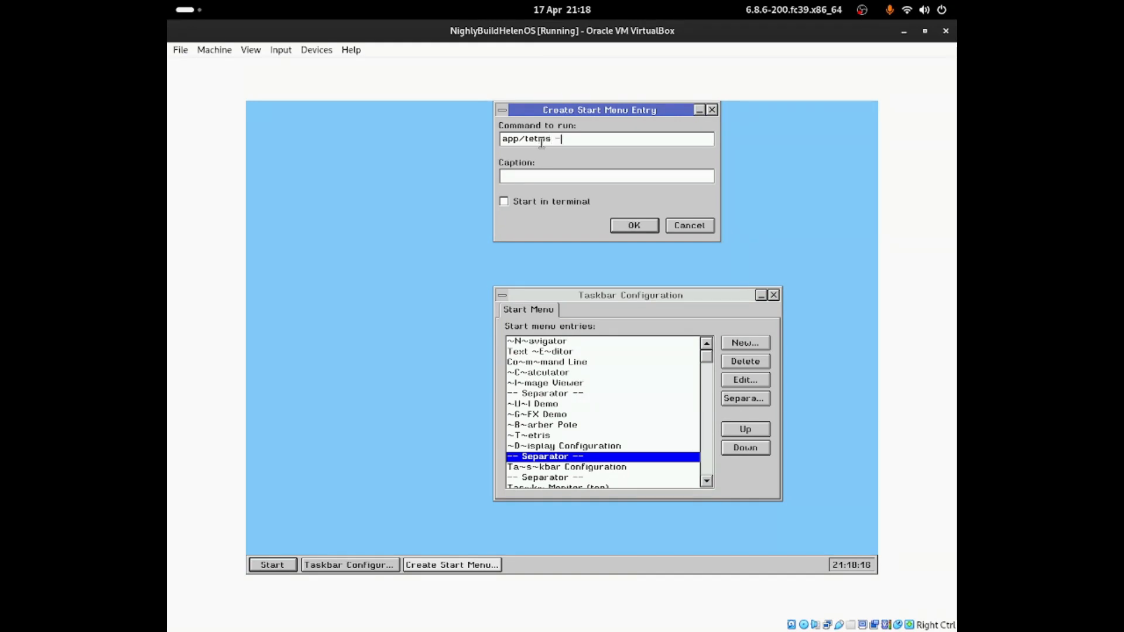
type("ms -d %d")
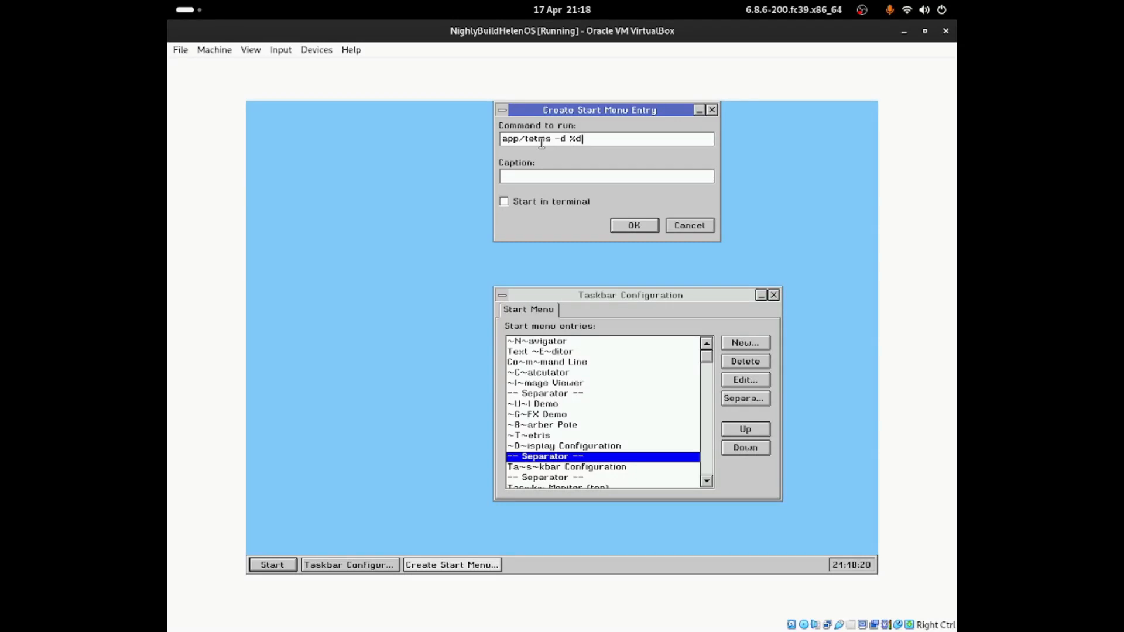
left_click(555, 175)
type("Game")
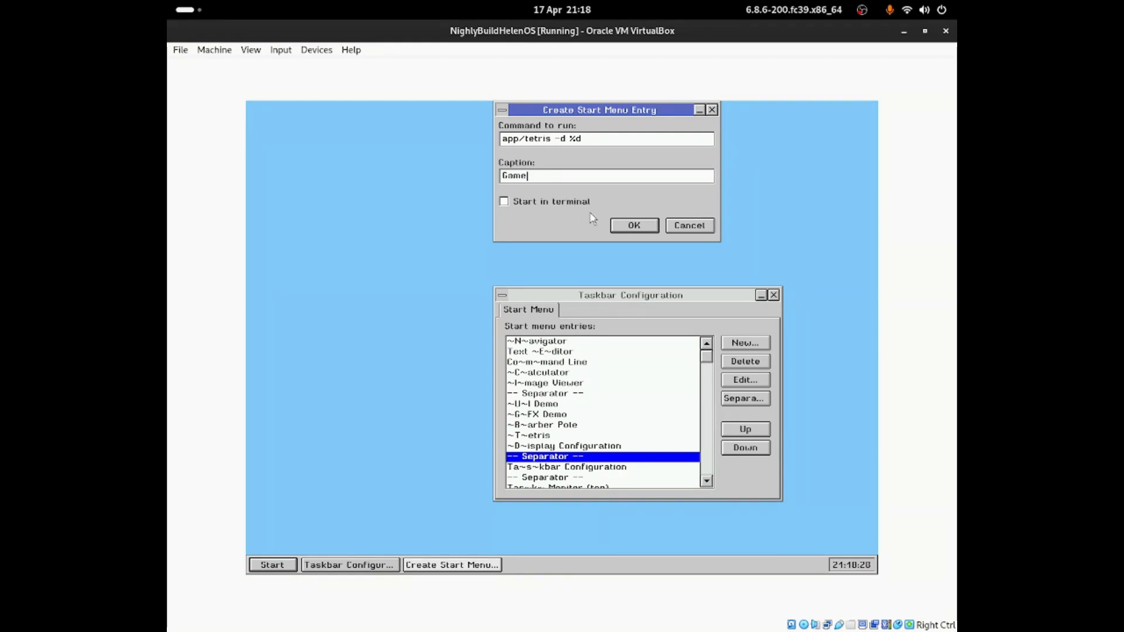
left_click(621, 232)
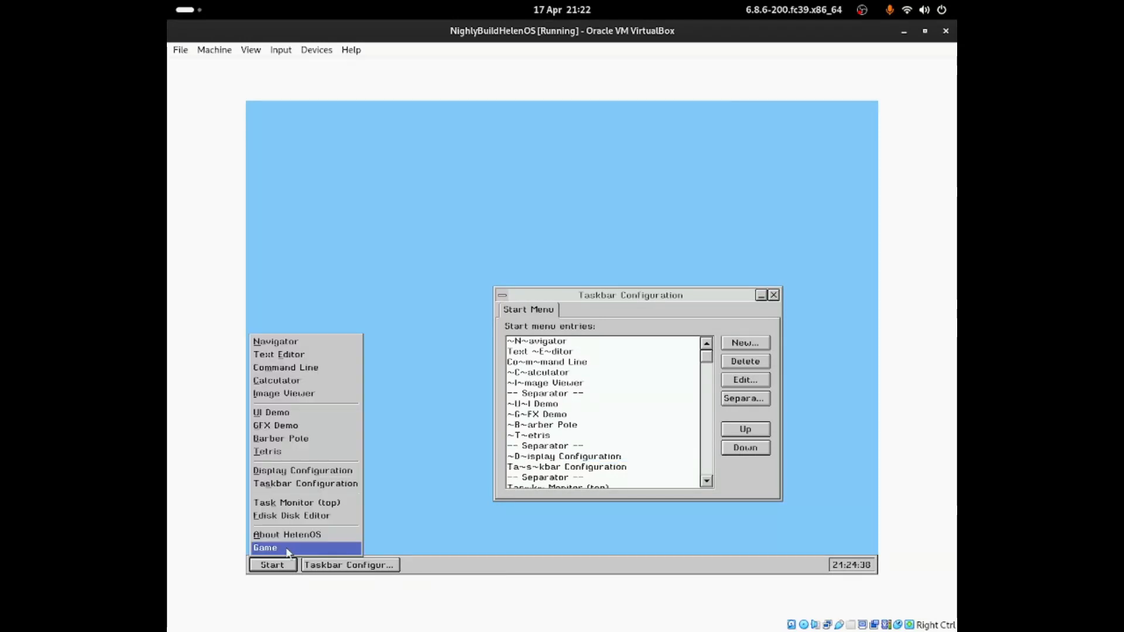
- Open the Start menu to check its entries after the addition, and close it again
left_click(287, 552)
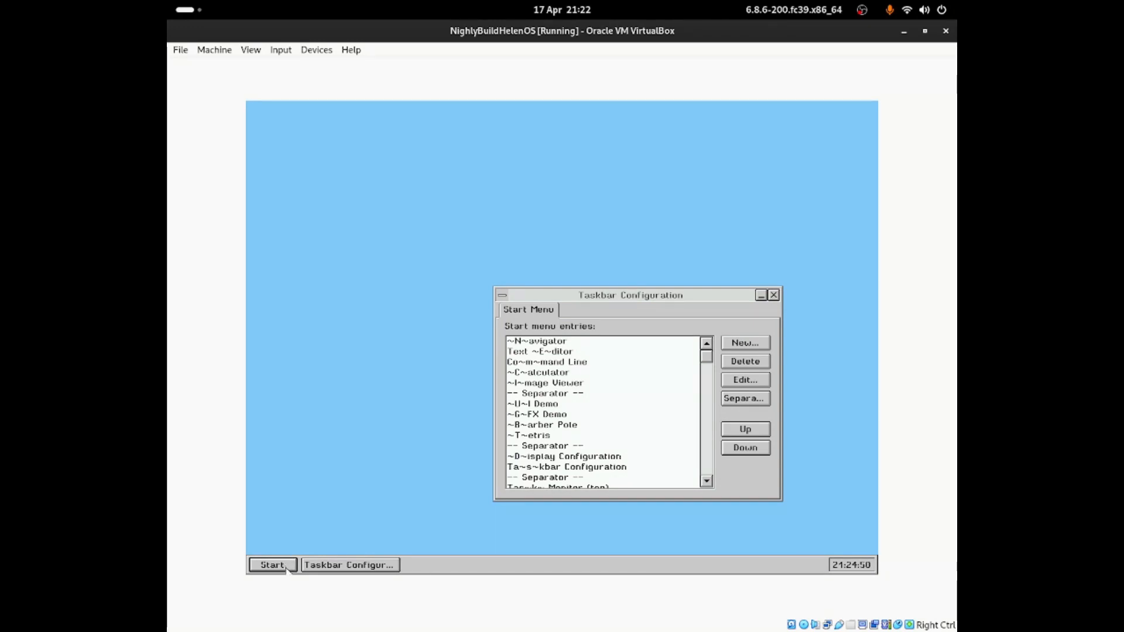
left_click(286, 567)
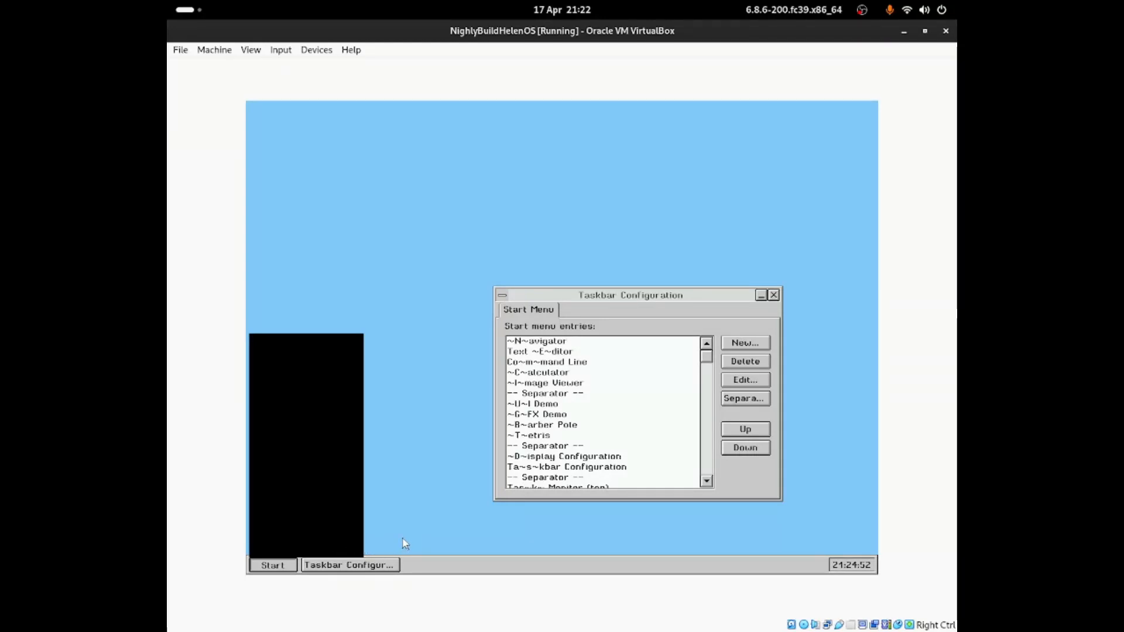
left_click(329, 542)
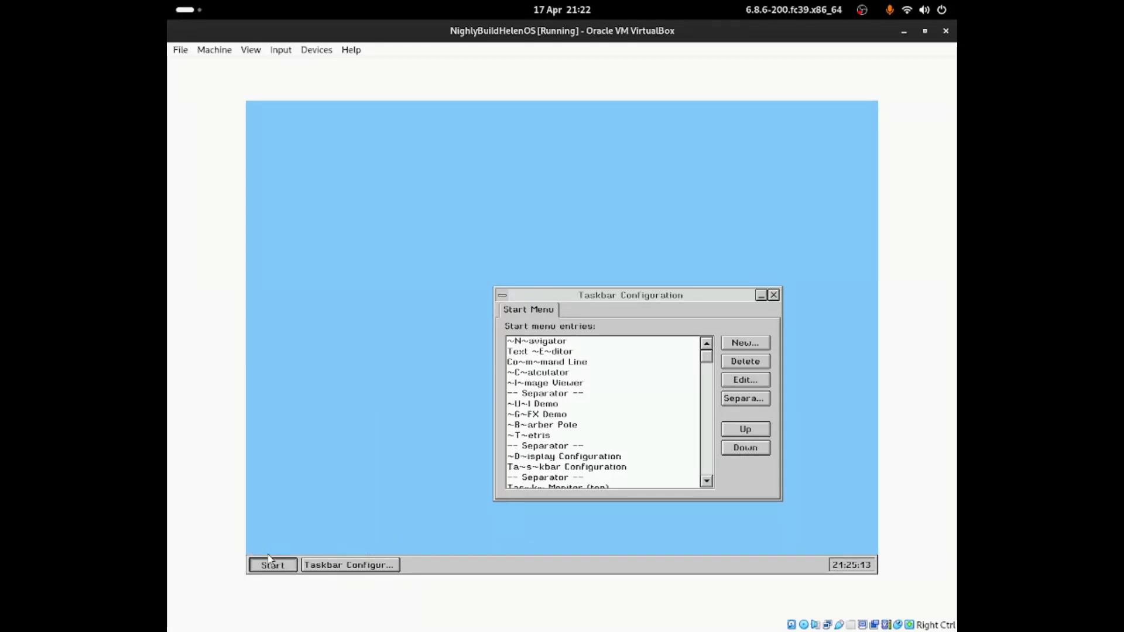